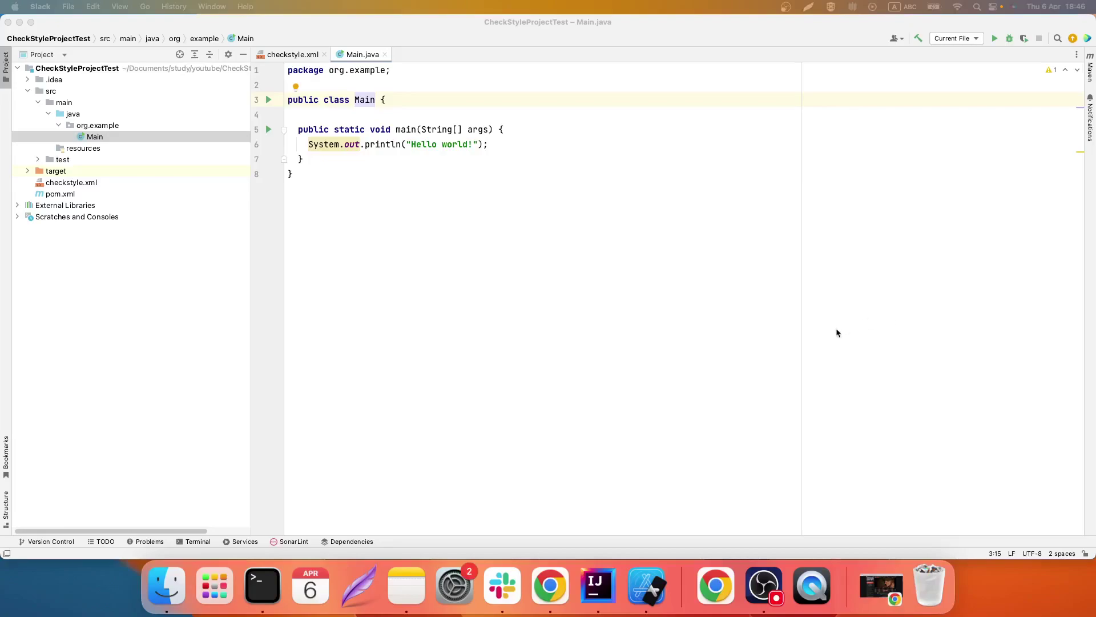
Step: Run mvn -v in the IDE terminal to confirm Apache Maven 3.8.6 is installed
click(506, 403)
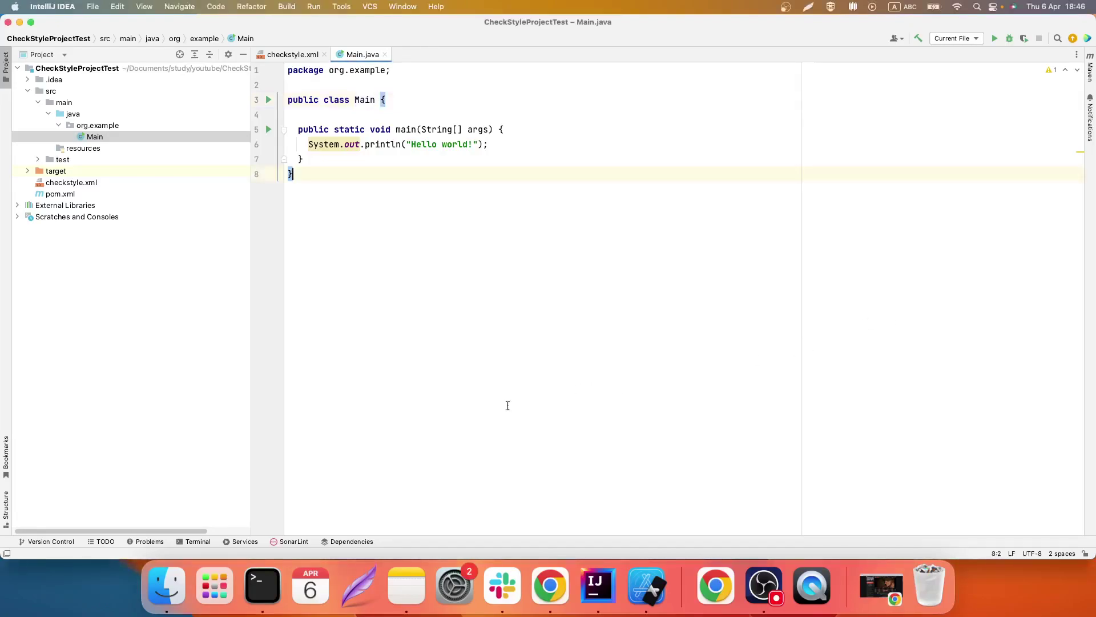
click(186, 542)
drag(309, 517, 314, 524)
text(m)
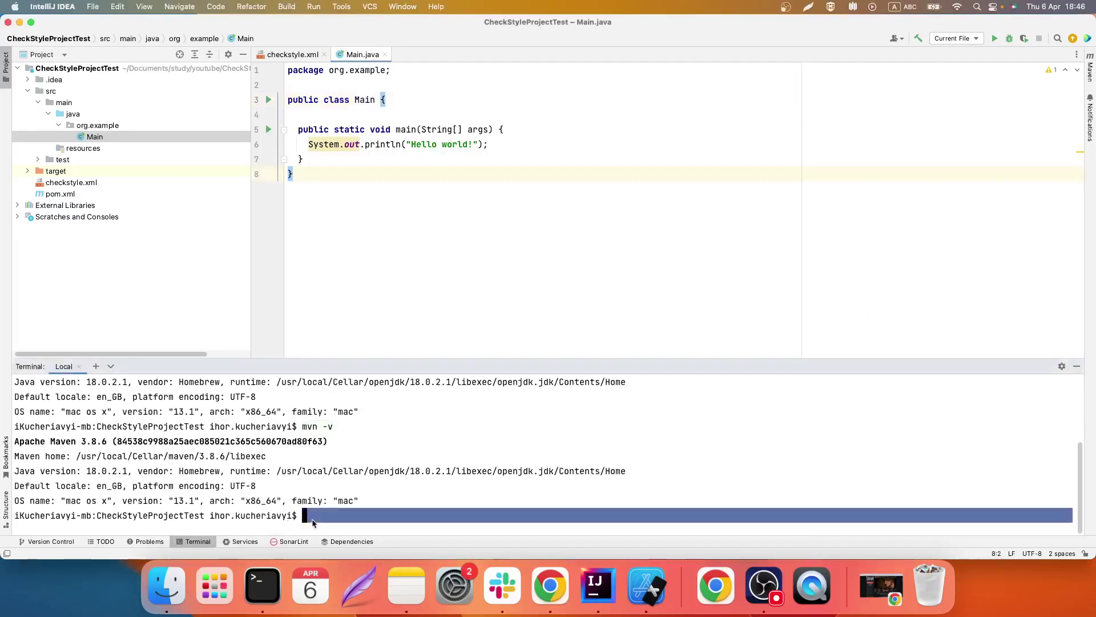
text(vn -v)
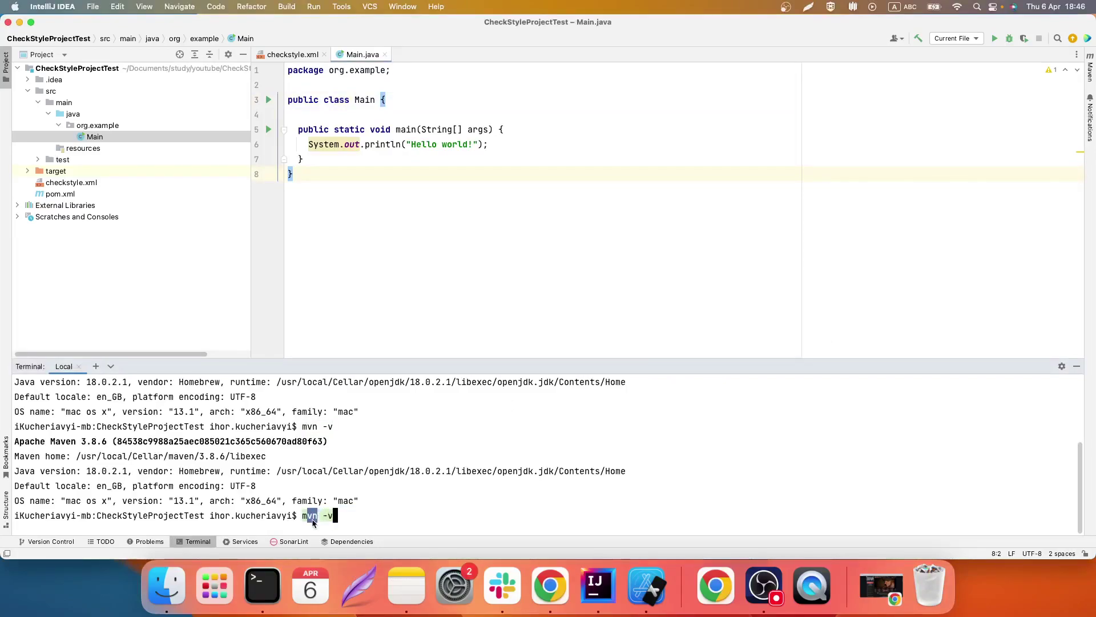
key(Return)
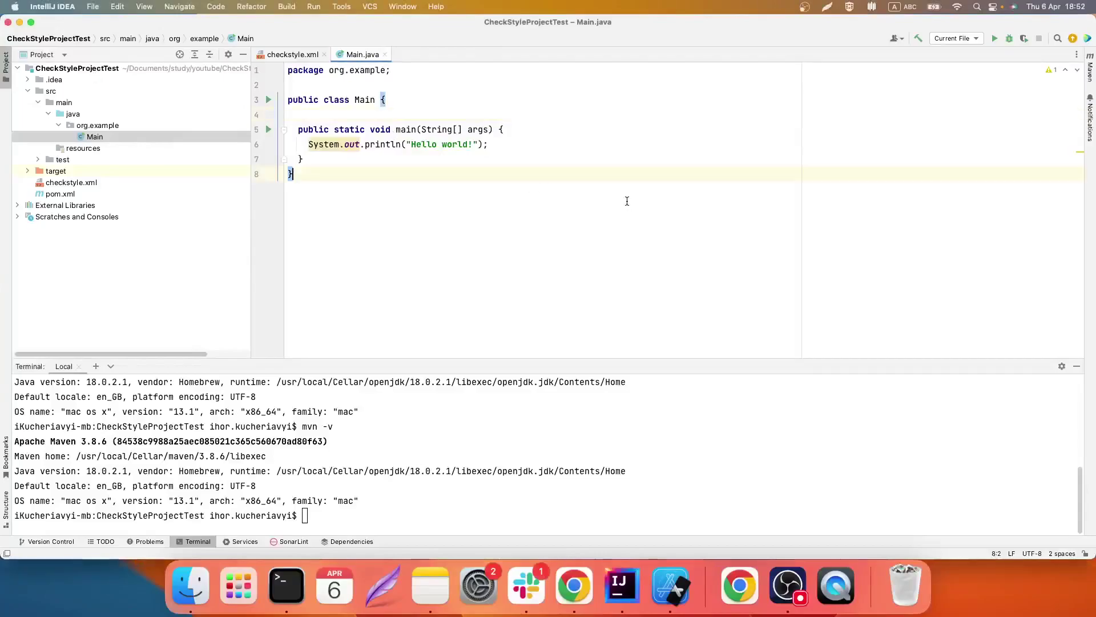
Step: Create the Java Maven project CheckStyleProject with sample code
click(92, 6)
mouse_move(120, 23)
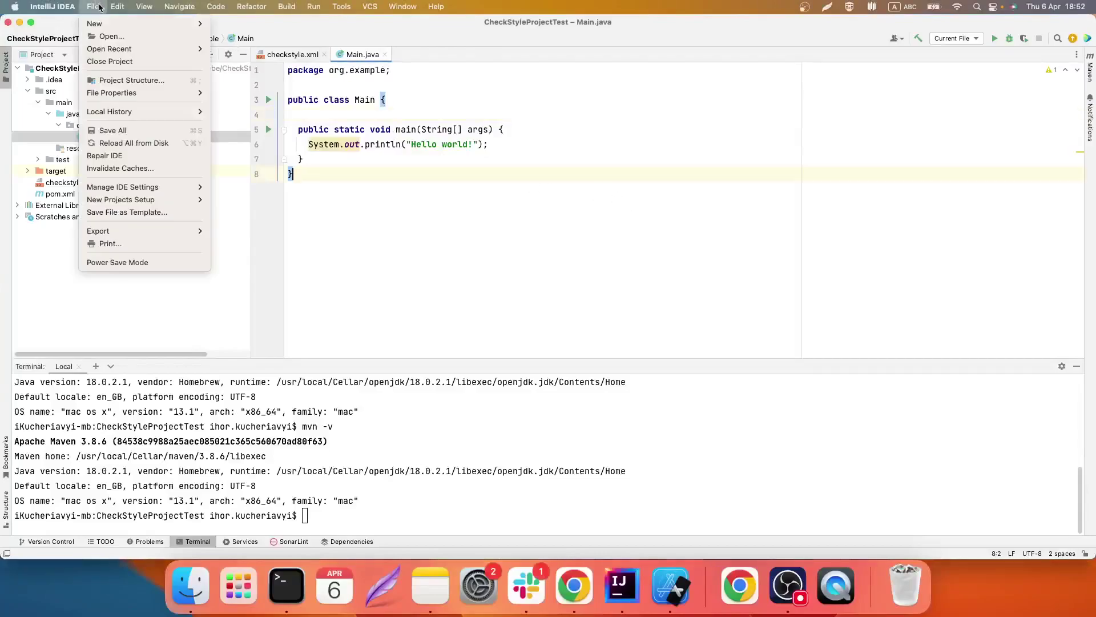
click(230, 23)
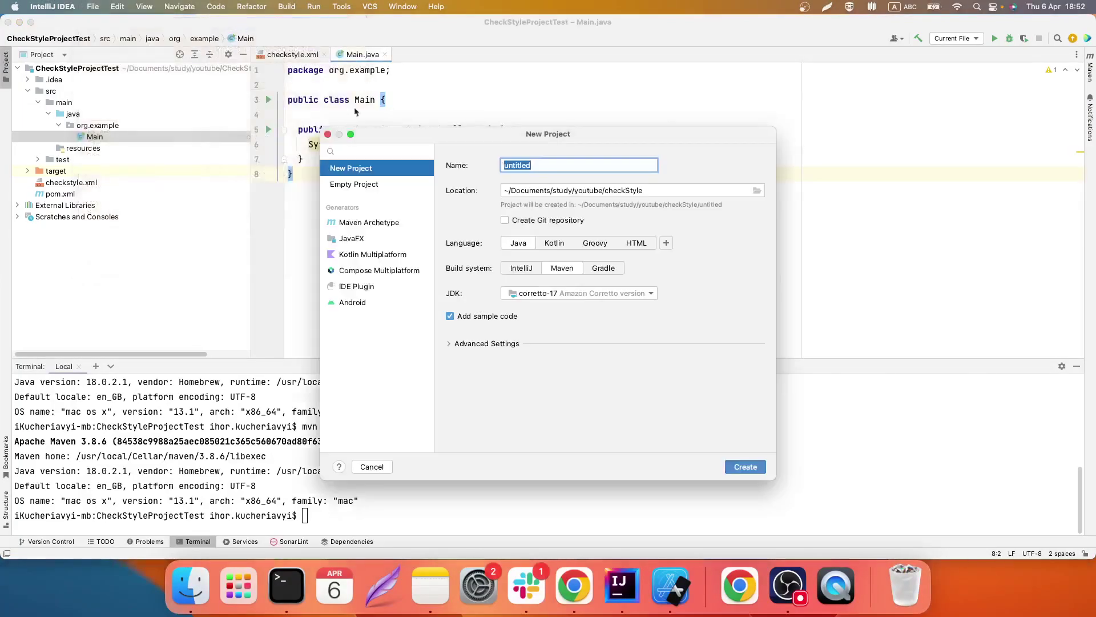
key(Right)
key(cmd+a)
text(CheckStyle)
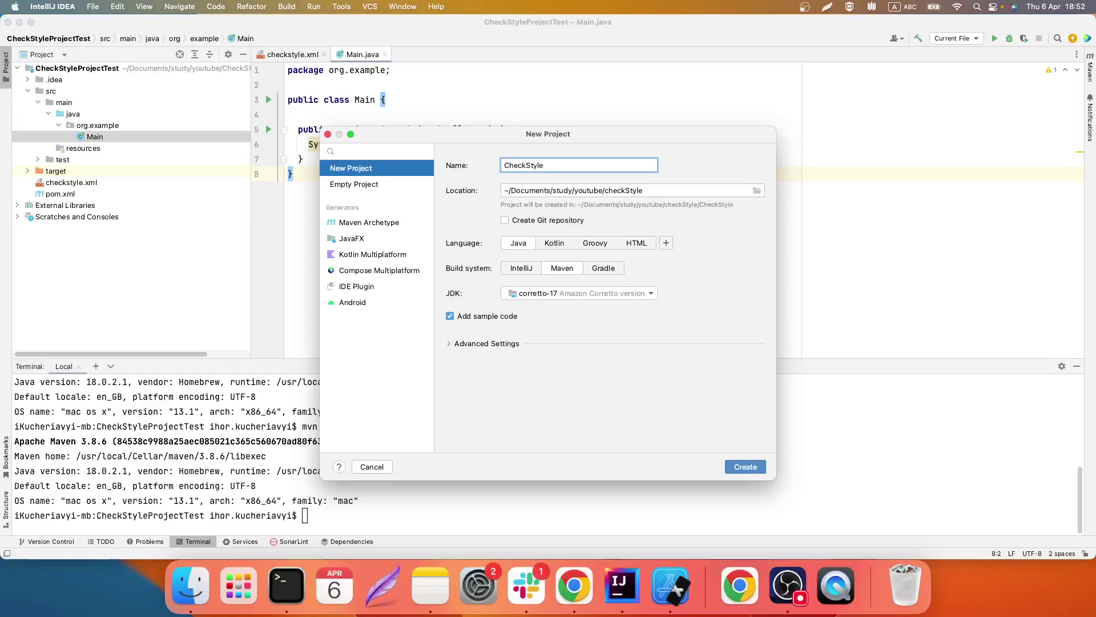
text(Project)
click(745, 466)
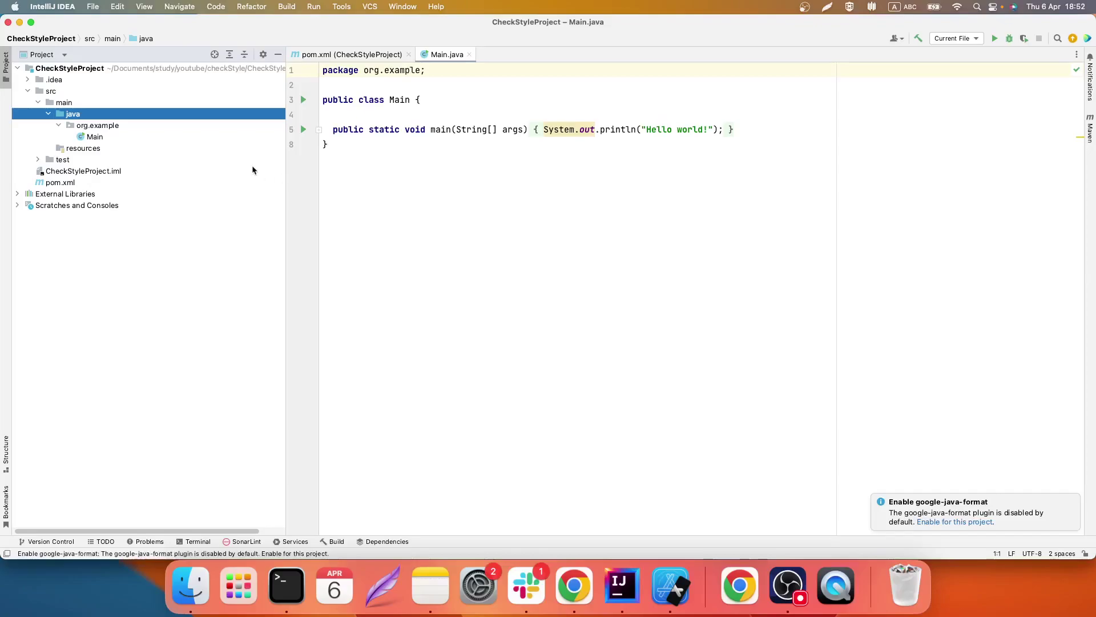
Step: Create an empty checkstyle.xml file in the CheckStyleProject root folder
double_click(39, 89)
click(39, 78)
right_click(40, 68)
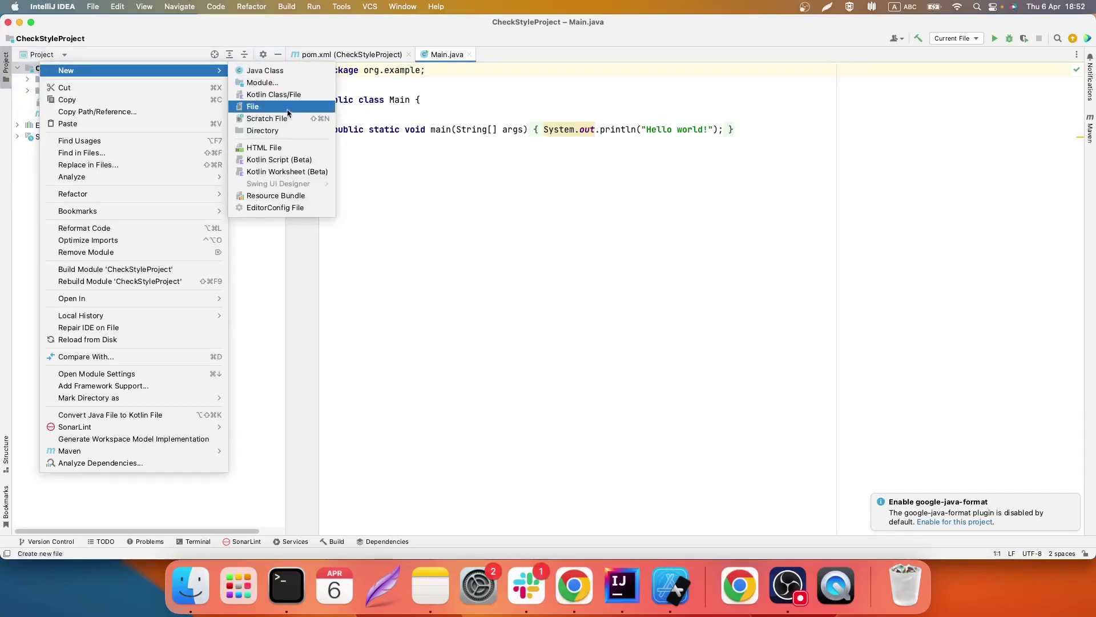
click(289, 112)
text(C)
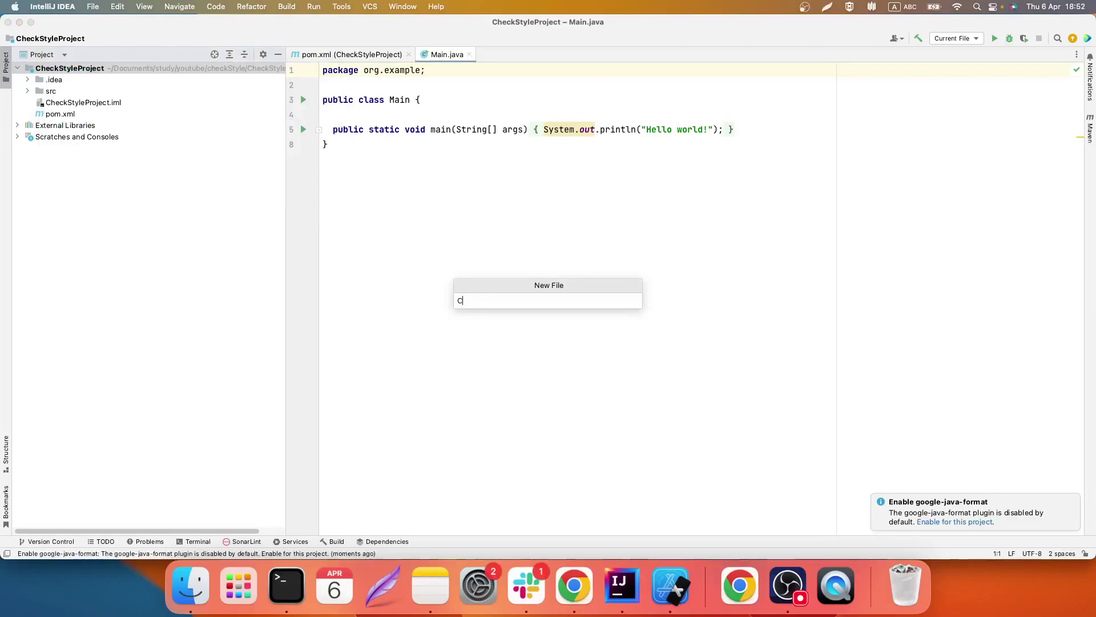
text(heckst)
text(le.xml)
key(Return)
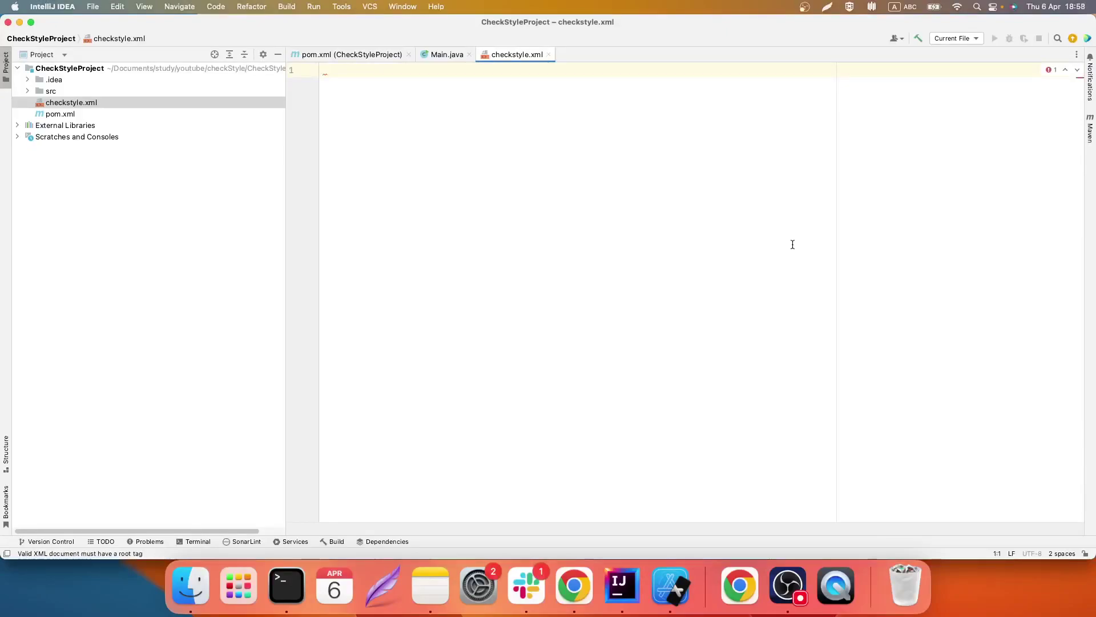
Step: Search Chrome for 'sun checkstyle xml' and open GitHub's sun_checks.xml
key(super+Tab)
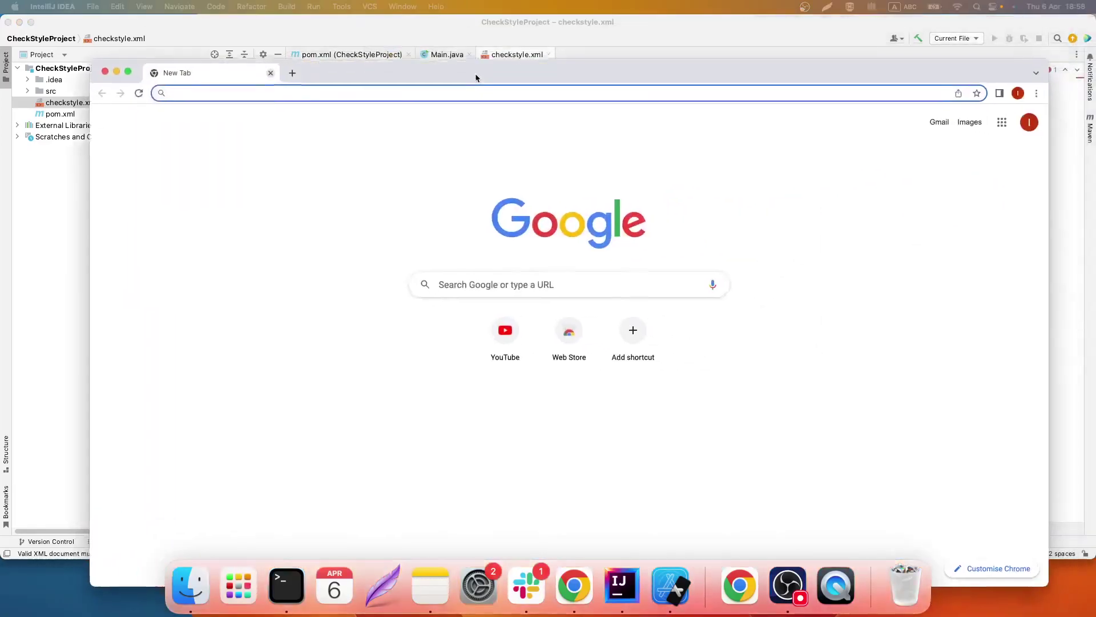
double_click(423, 35)
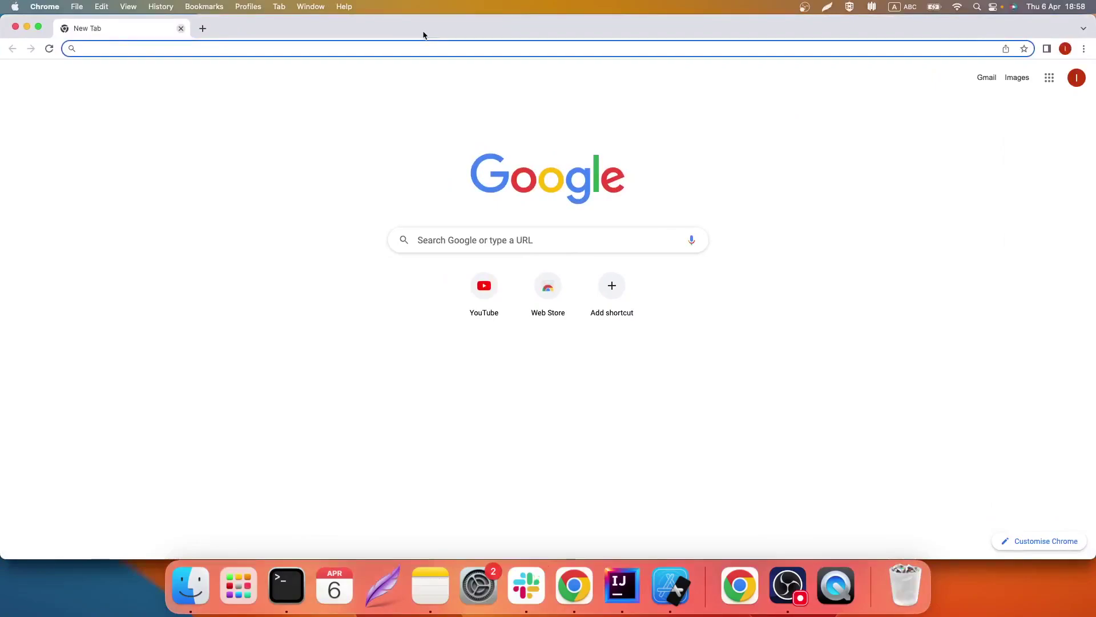
text(sun checks)
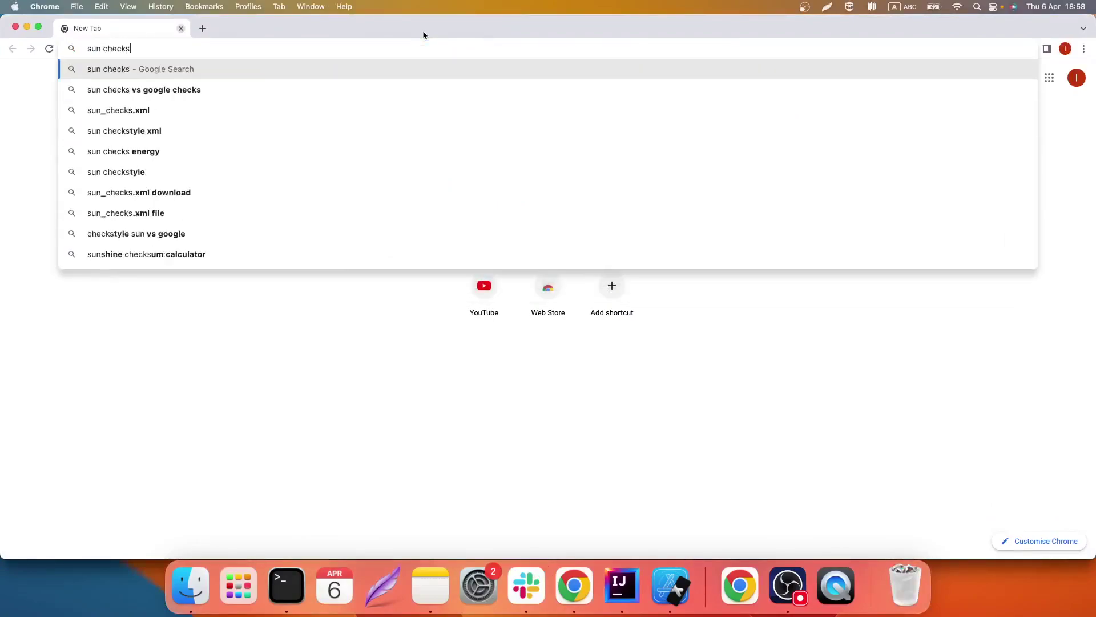
text(tyle xml)
key(Return)
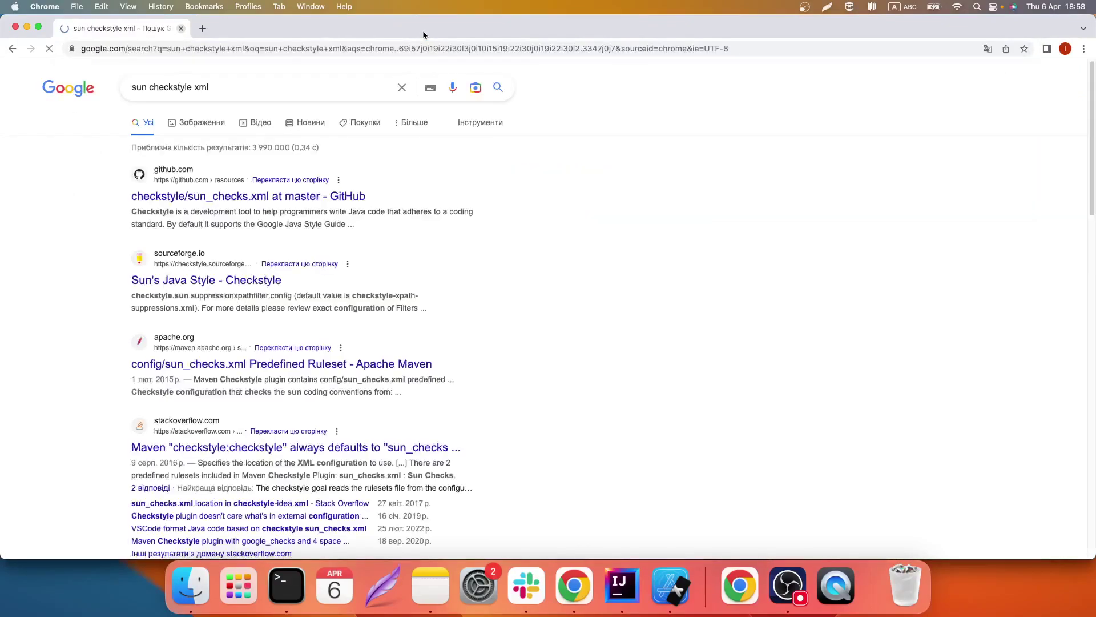
super+click(325, 195)
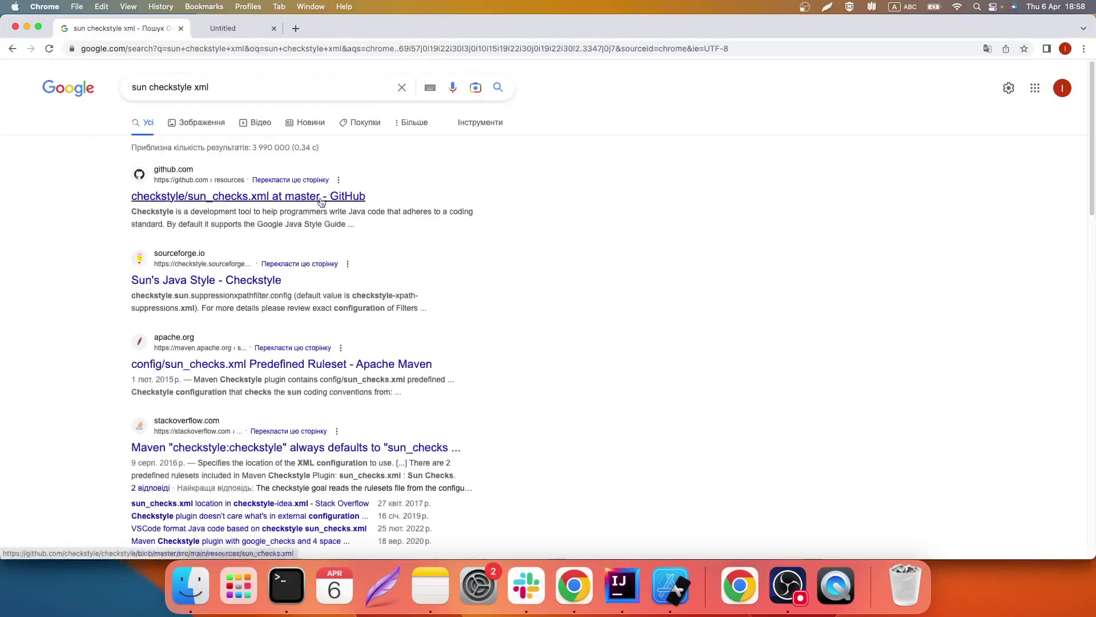
click(267, 31)
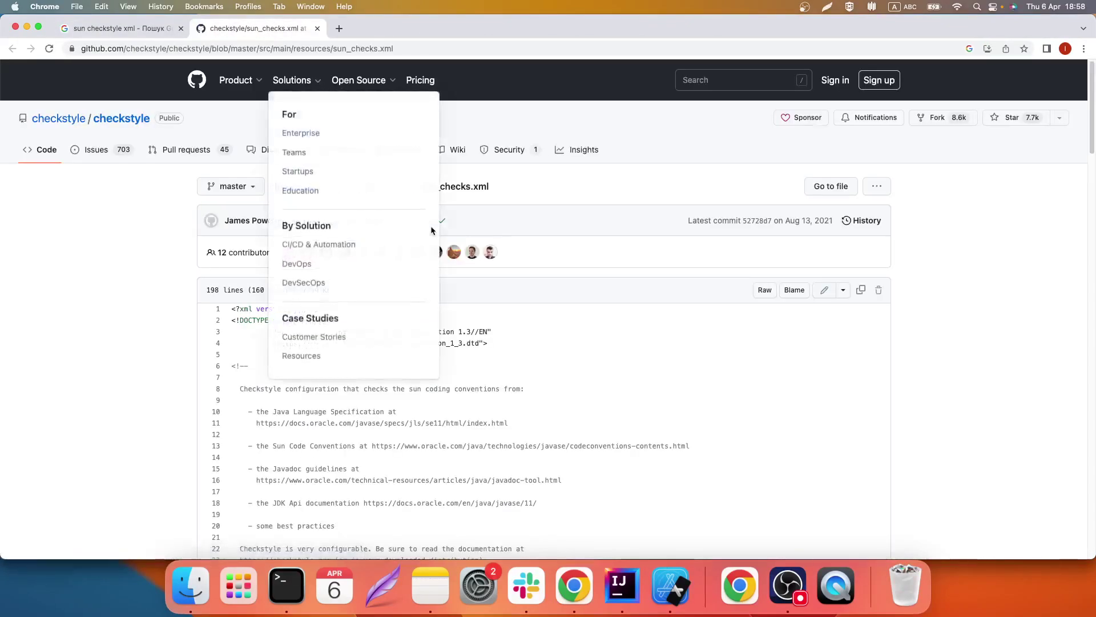
Step: Copy the raw sun_checks.xml contents and paste them into checkstyle.xml
click(860, 290)
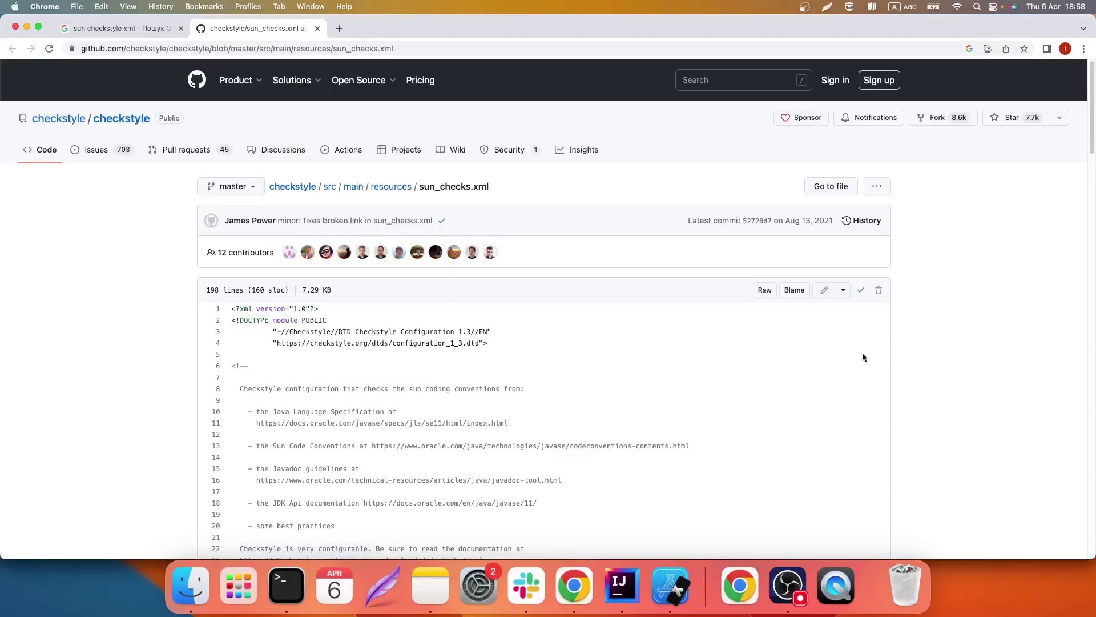
key(super+Tab)
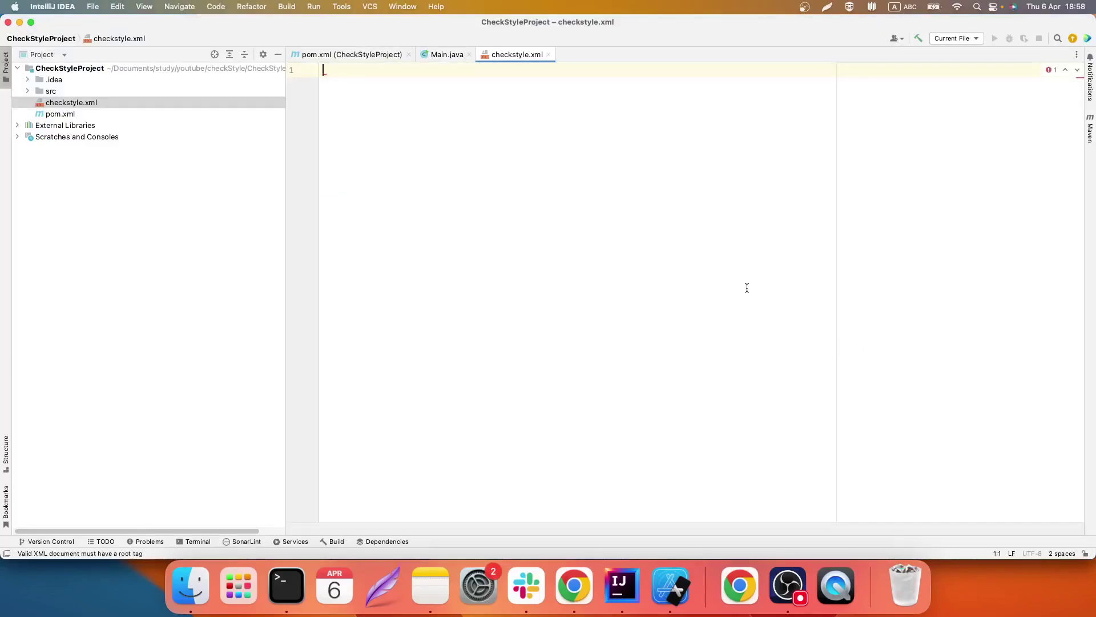
key(super+v)
scroll(747, 282, up, 10)
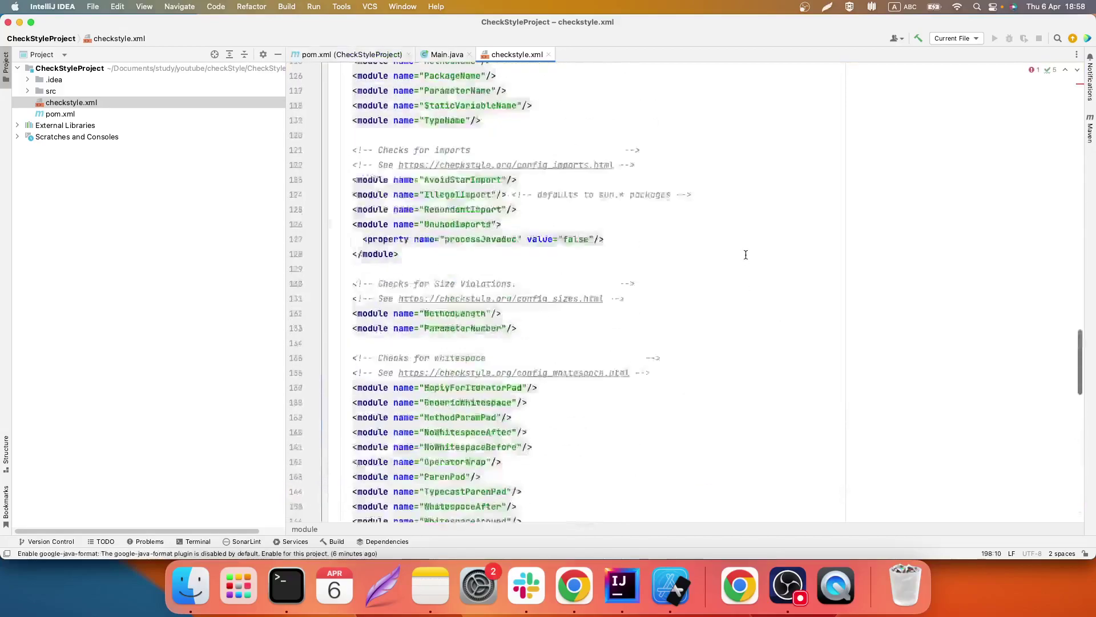
scroll(746, 281, up, 10)
key(super+Tab)
Step: Search for 'google checkstyle xml' and open GitHub's google_checks.xml
click(138, 34)
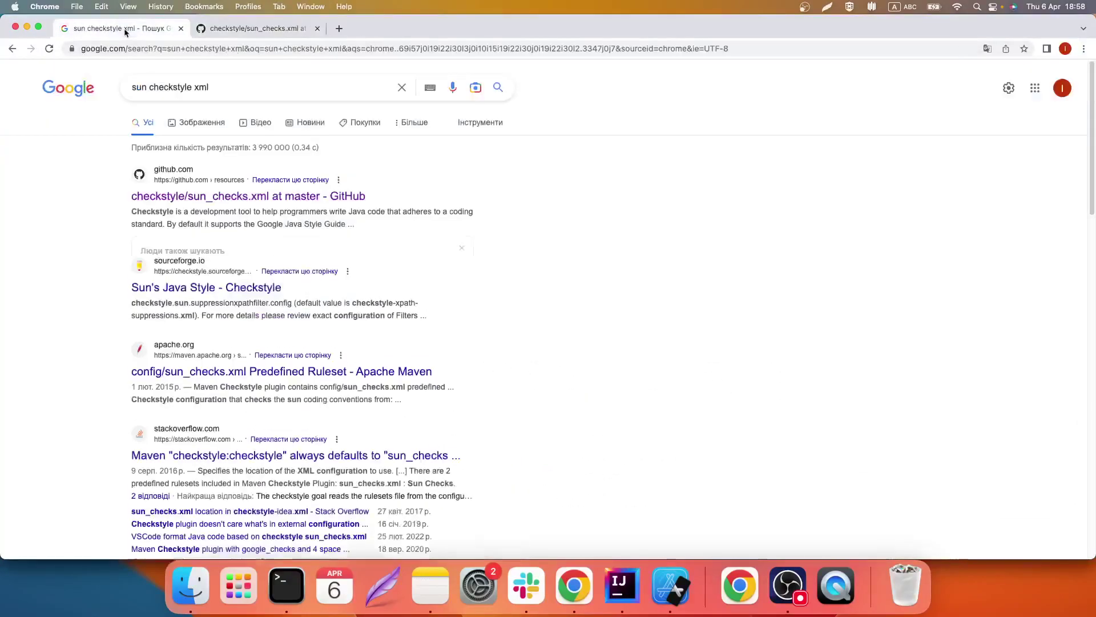
click(135, 90)
double_click(134, 90)
text(goo)
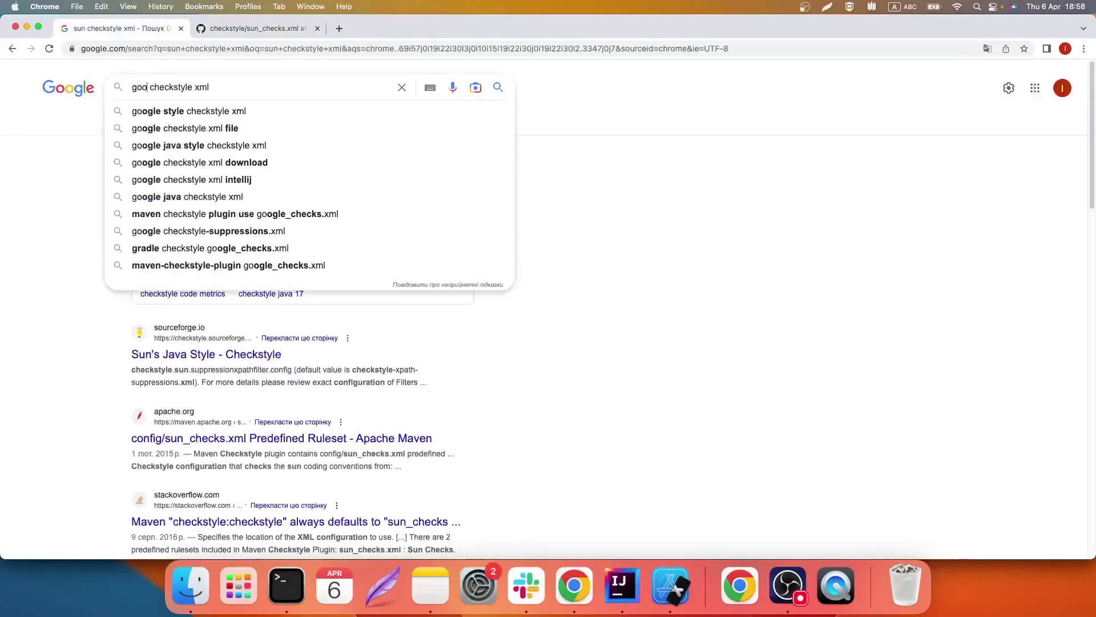
text(gle)
key(Return)
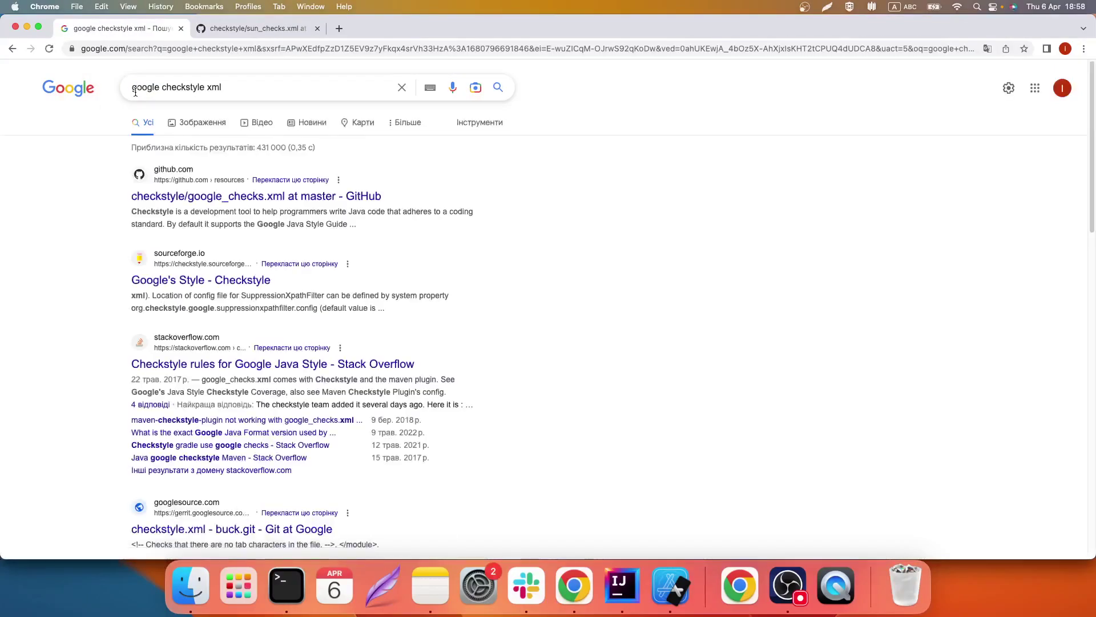
shift+super+click(256, 195)
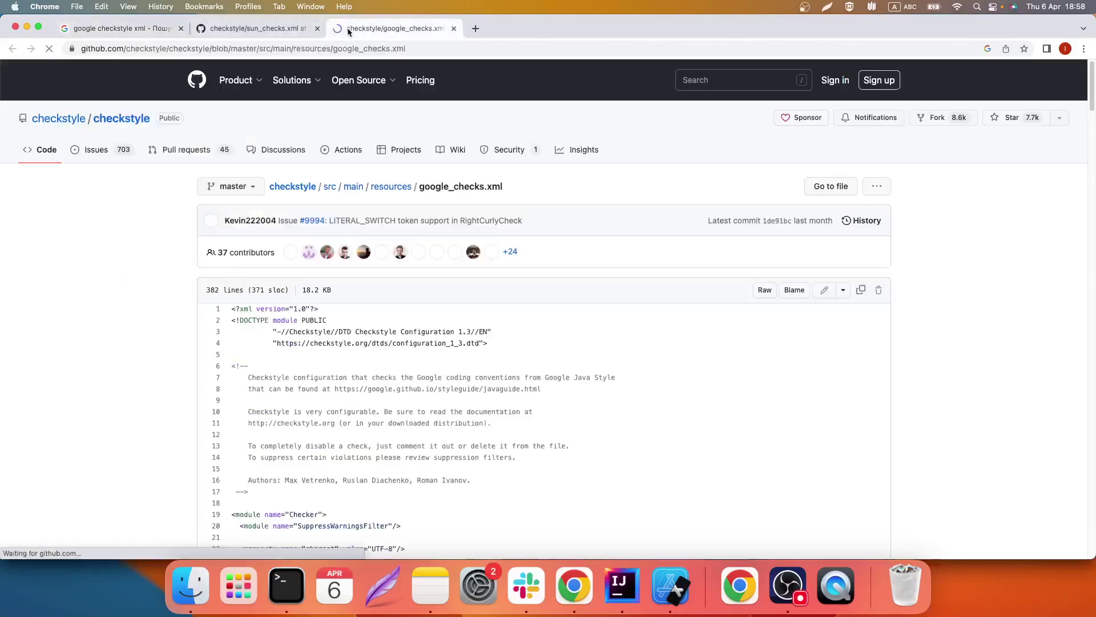
Step: Go back to the sun_checks.xml page in Chrome
key(super+Tab)
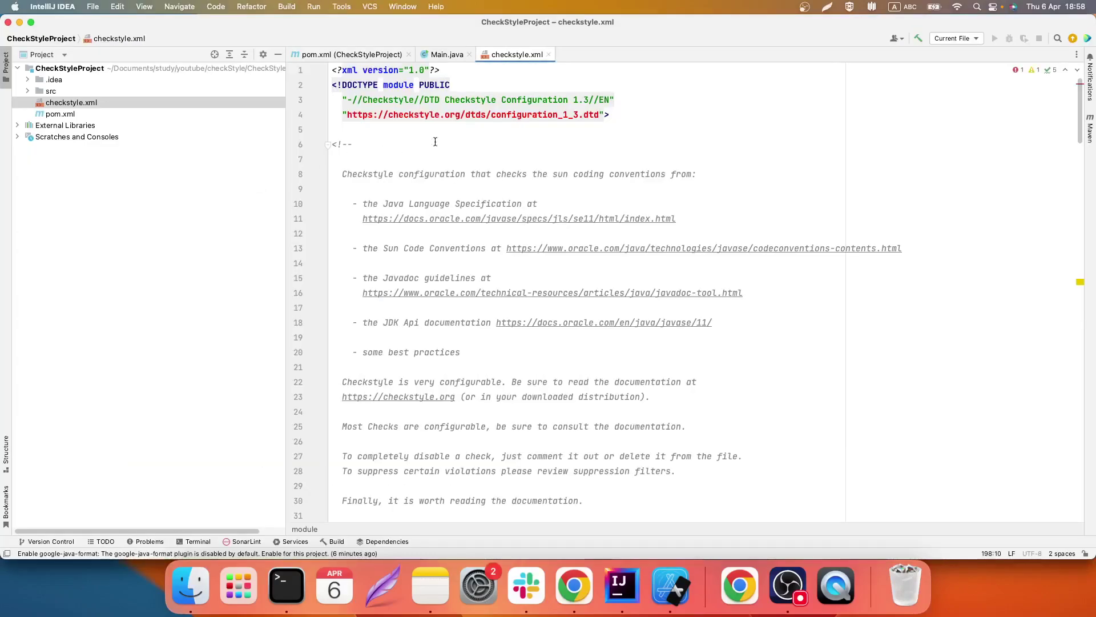
key(super+Tab)
click(252, 28)
mouse_move(291, 79)
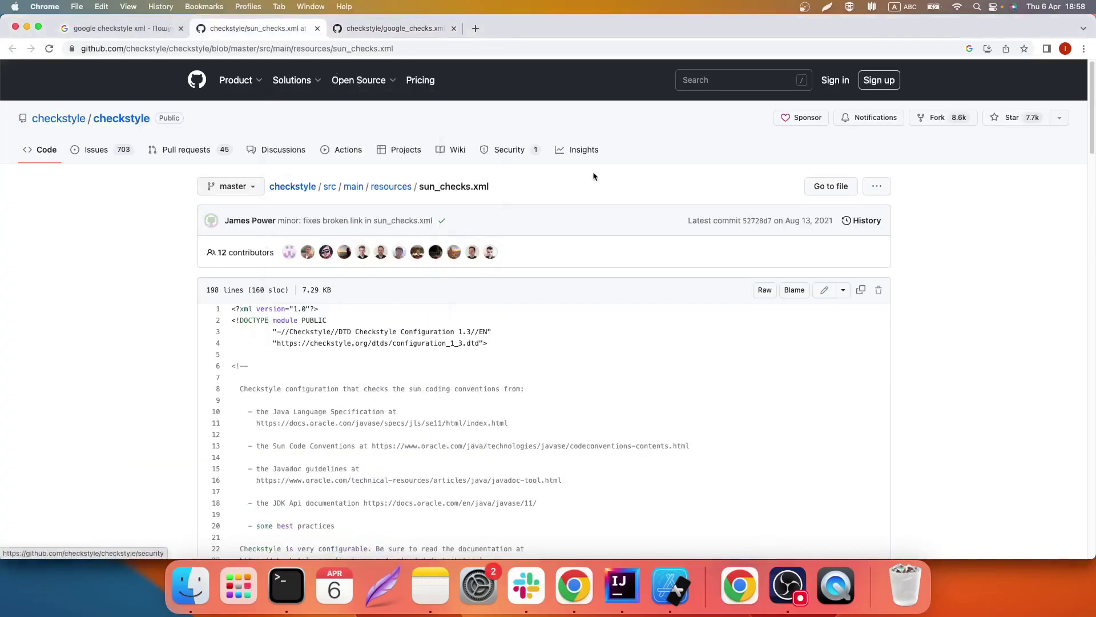
Step: Open pom.xml from the Project tool window, with the caret near its end
key(super+Tab)
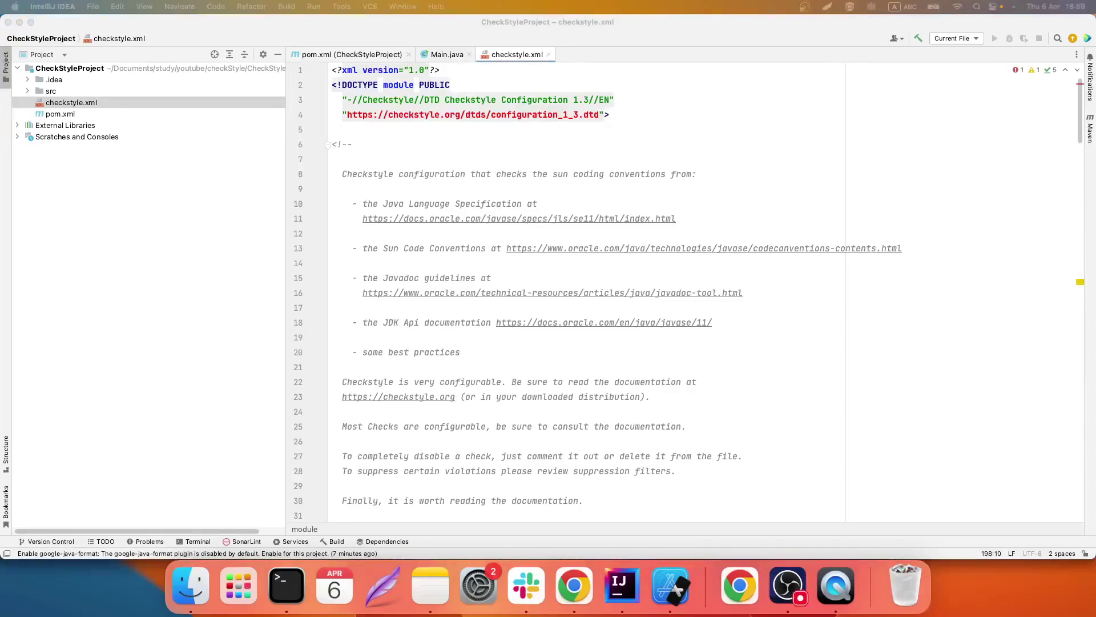
key(super+Tab)
double_click(60, 114)
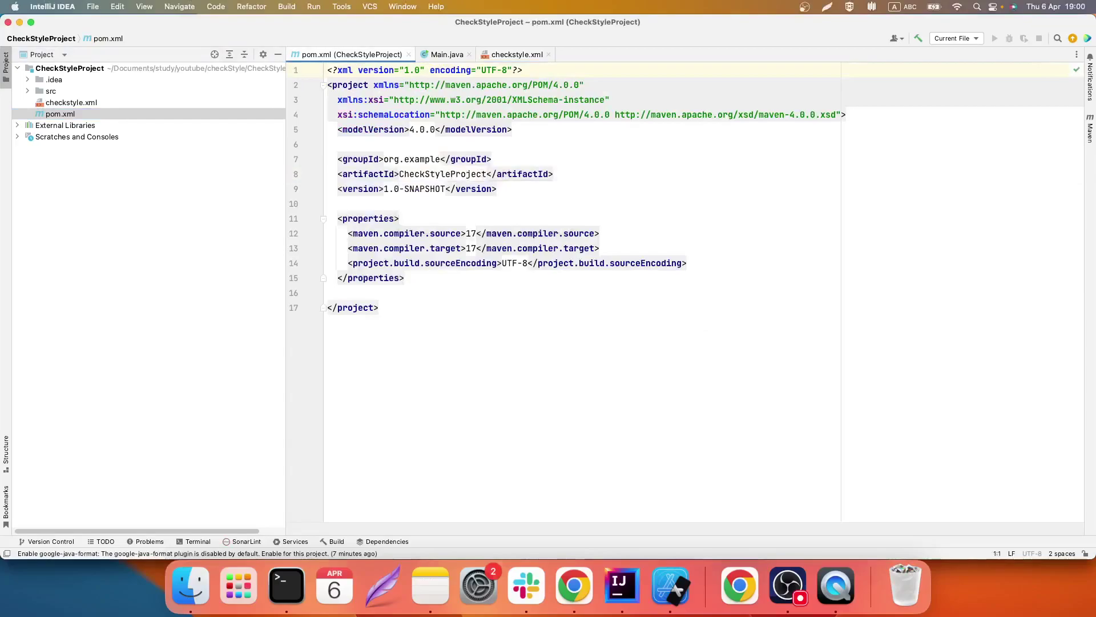
key(super+Down)
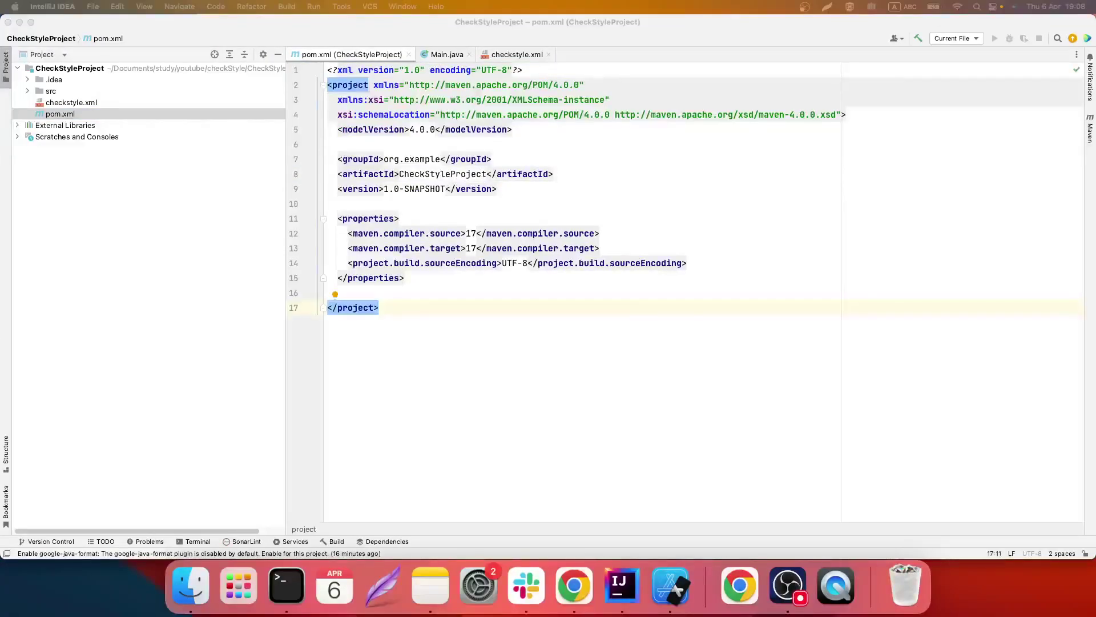
click(783, 206)
Step: Search a new Chrome tab for the Checkstyle Maven plugin and open its introduction page
key(super+Tab)
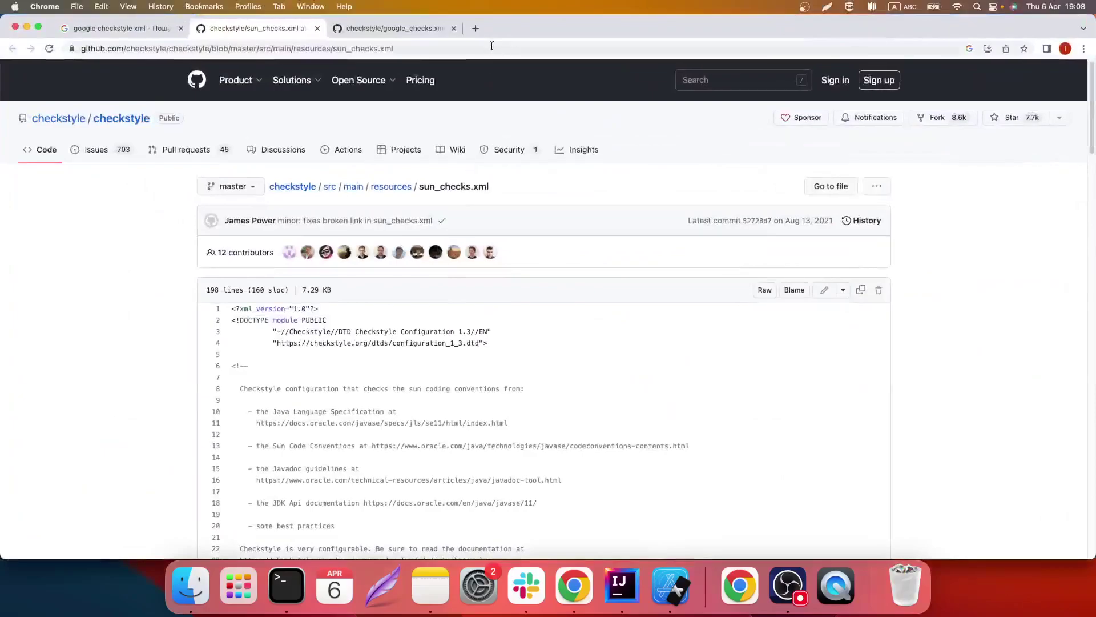
click(477, 28)
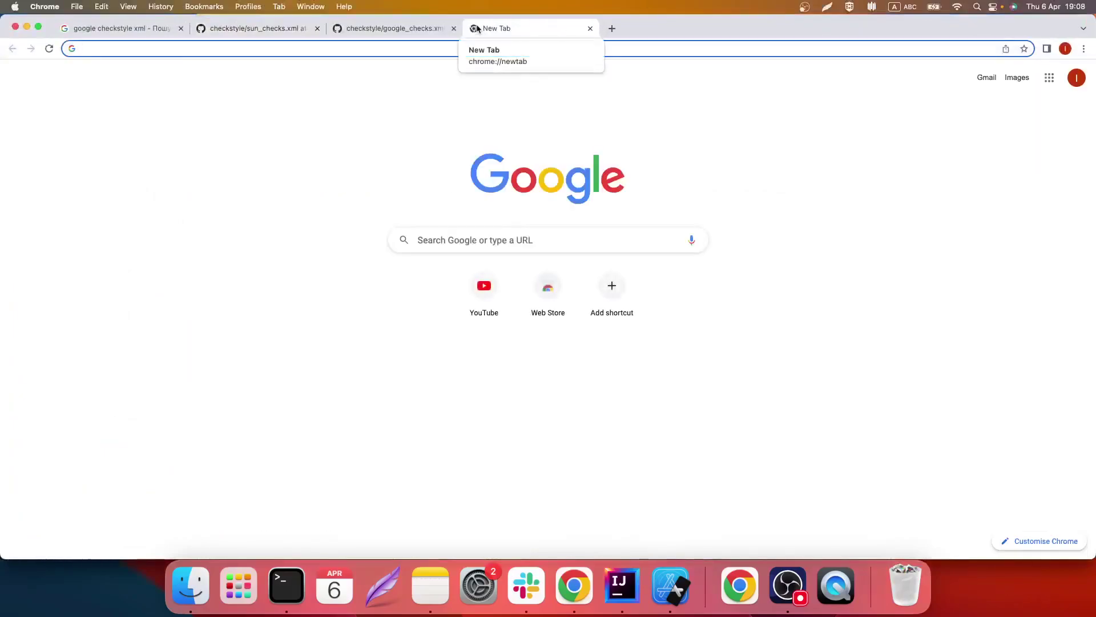
text(c)
key(BackSpace)
text(bui)
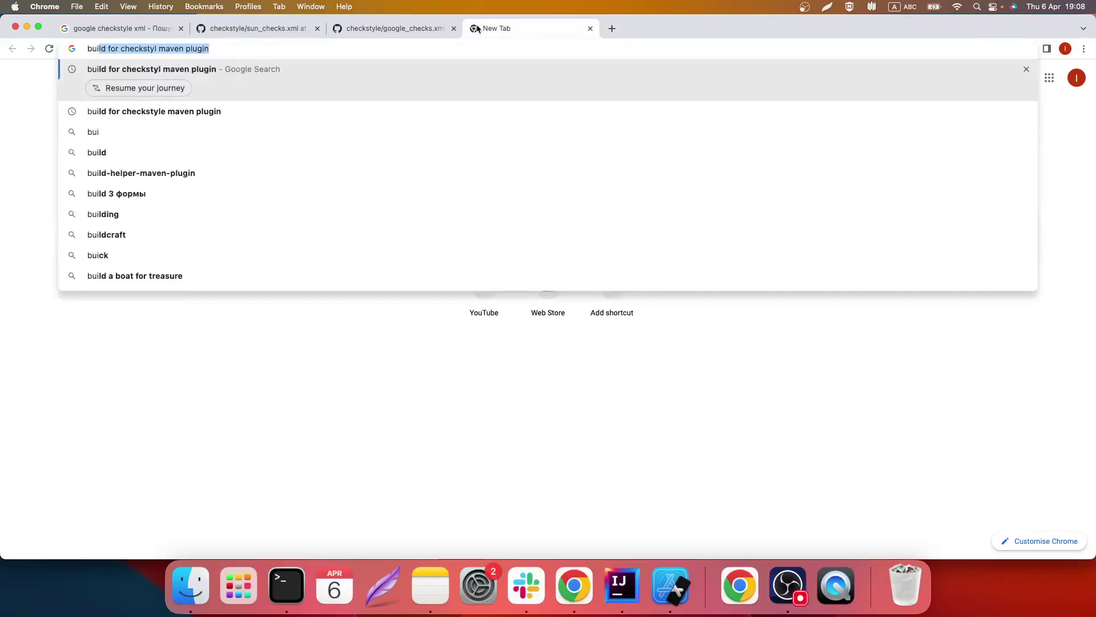
text(ld fo)
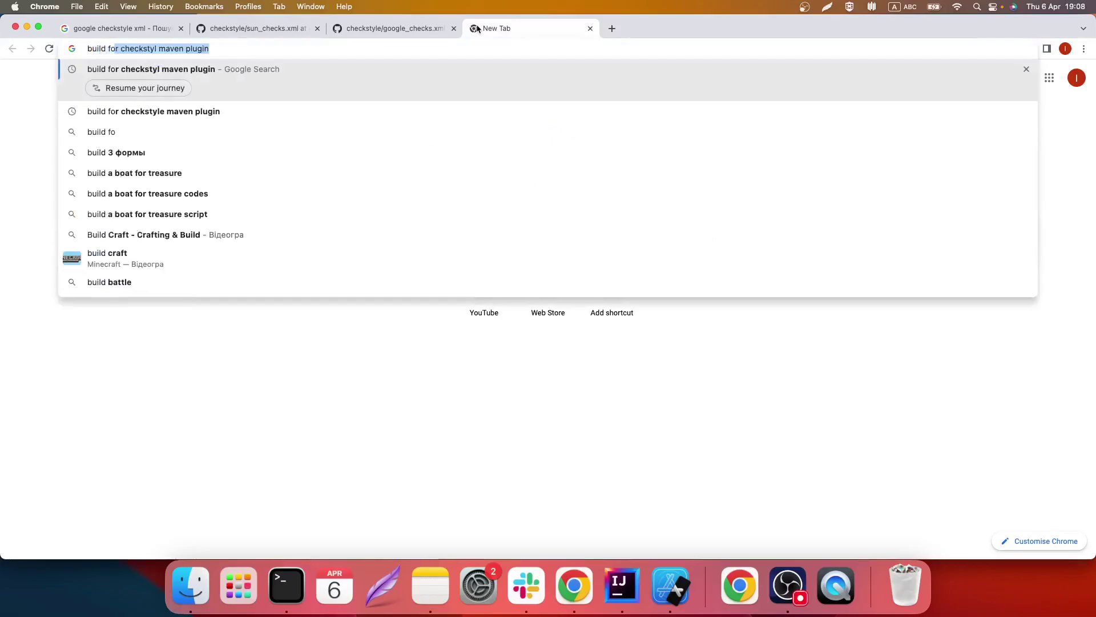
text(r)
key(Down)
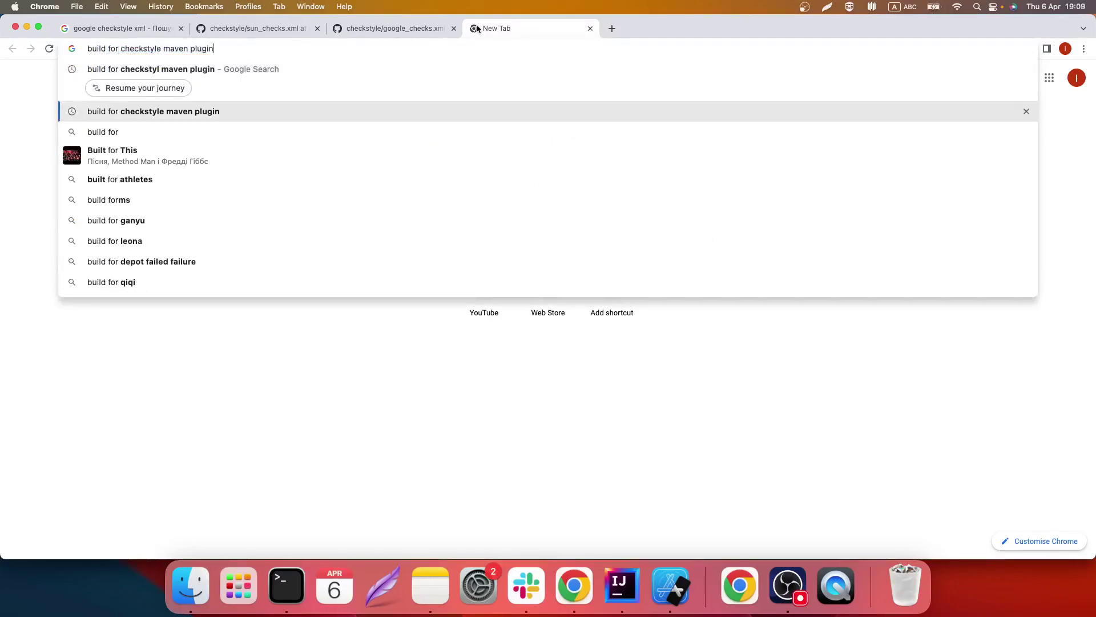
key(Return)
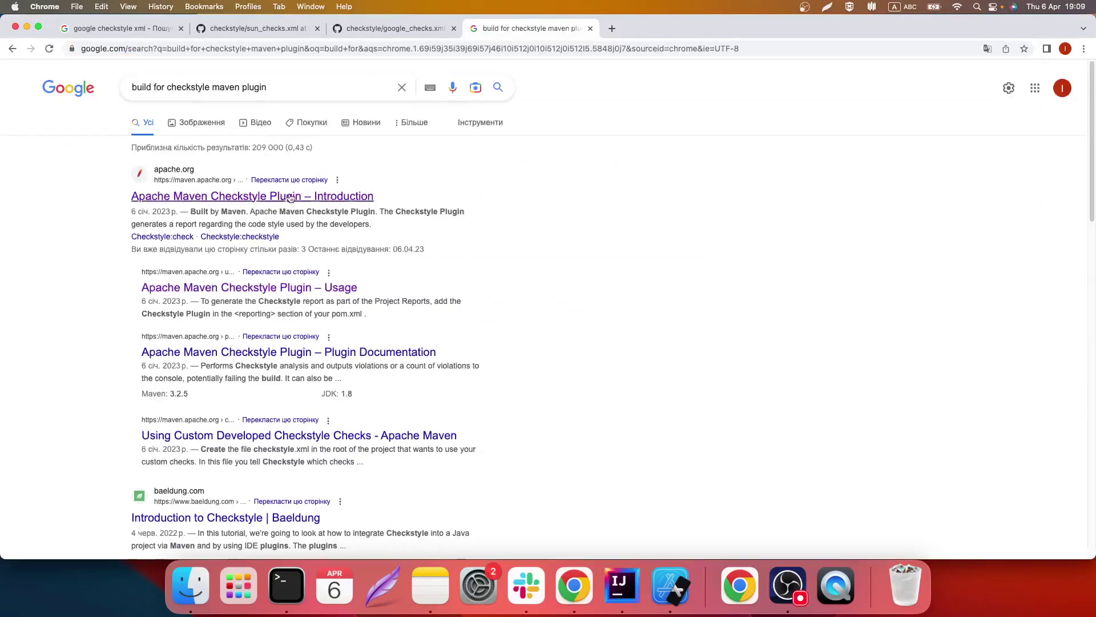
super+click(292, 198)
click(660, 28)
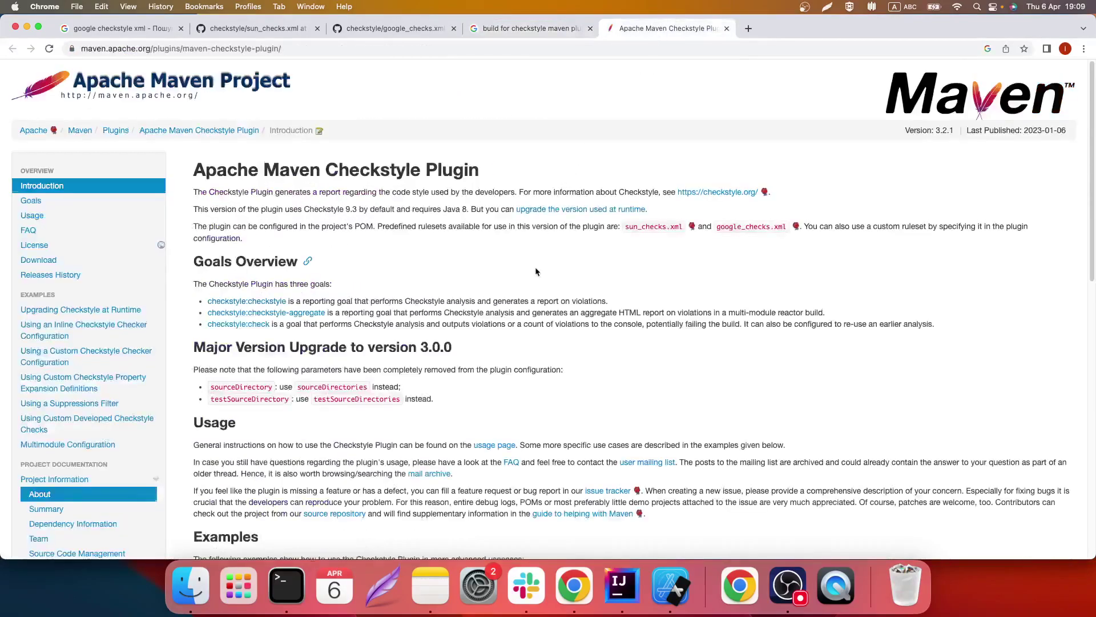
scroll(536, 271, down, 5)
scroll(536, 269, down, 3)
scroll(536, 269, up, 3)
scroll(541, 63, up, 3)
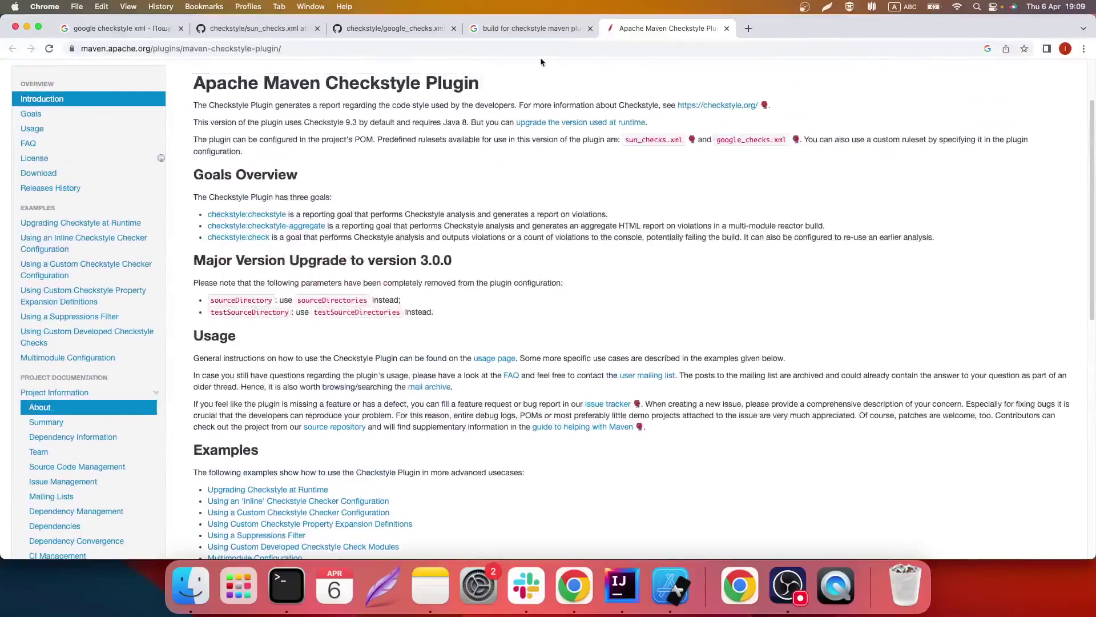
Step: Open the plugin's Usage page and select its example plugin configuration block
click(532, 28)
super+click(257, 288)
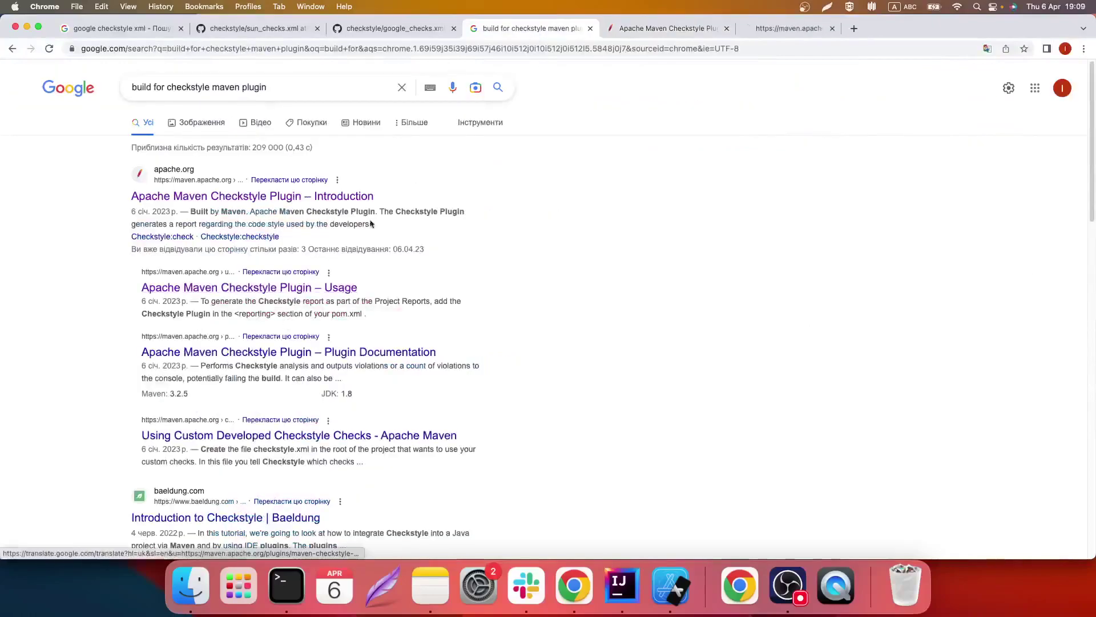
click(794, 28)
scroll(651, 229, down, 3)
scroll(651, 229, down, 5)
scroll(651, 229, down, 5)
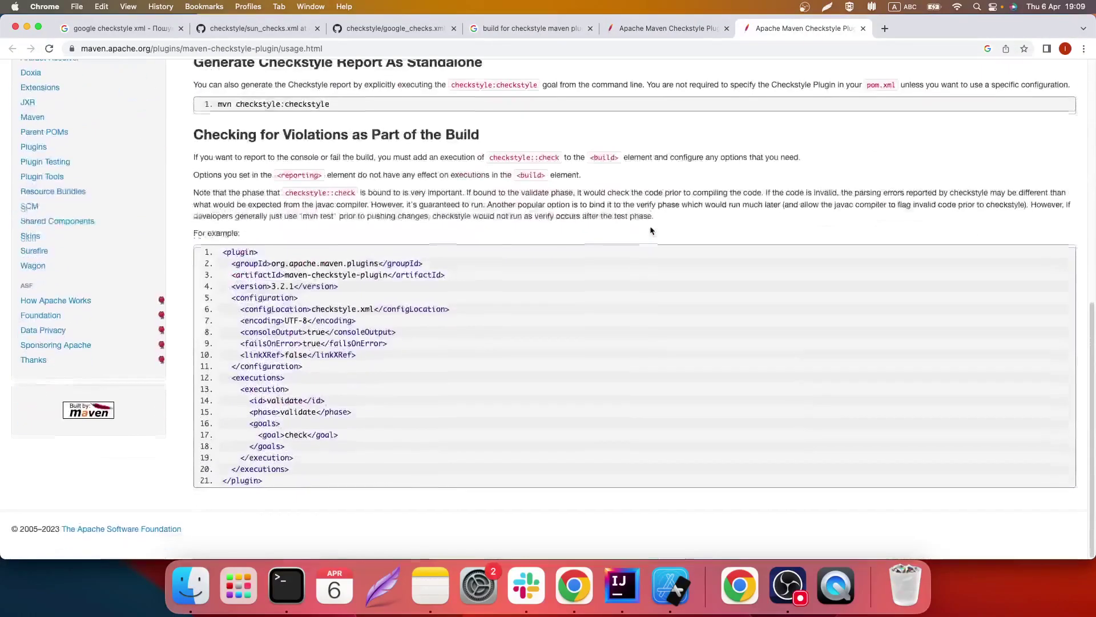
mouse_move(275, 514)
mouse_down()
mouse_move(199, 248)
mouse_move(217, 271)
mouse_up()
key(super+c)
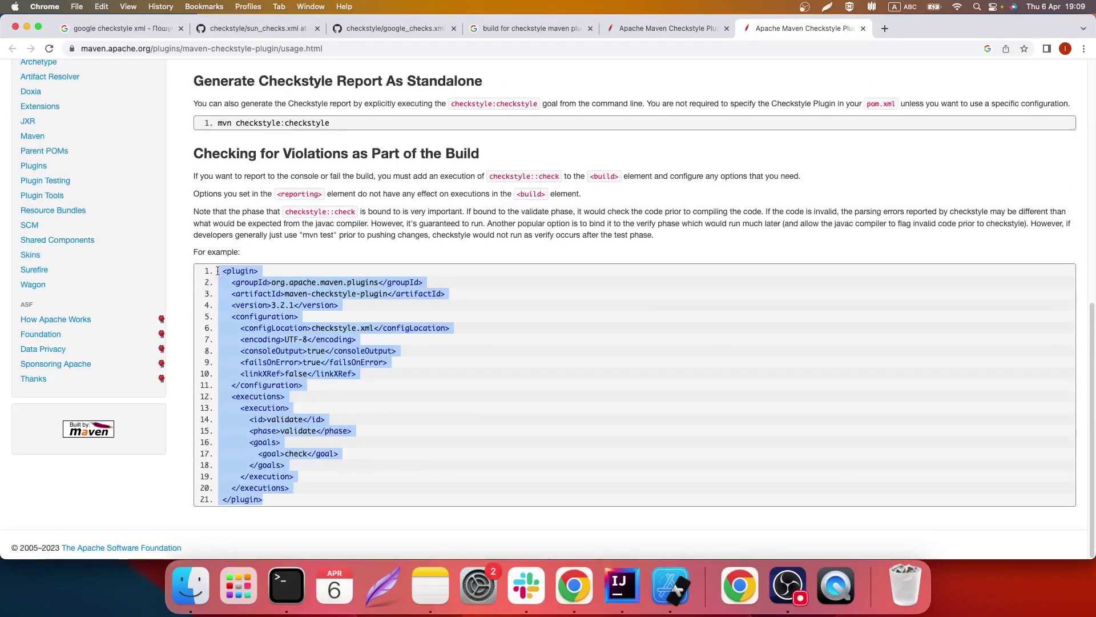
Step: Paste the copied Checkstyle plugin block after the properties section of pom.xml
key(ctrl+Up)
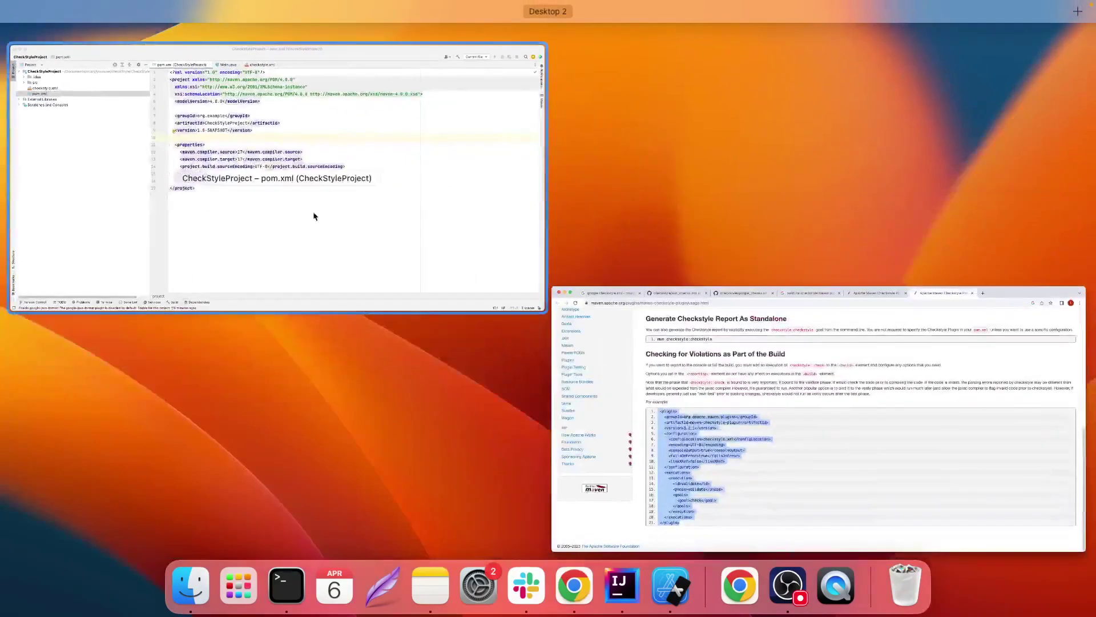
click(313, 214)
key(Return)
key(super+v)
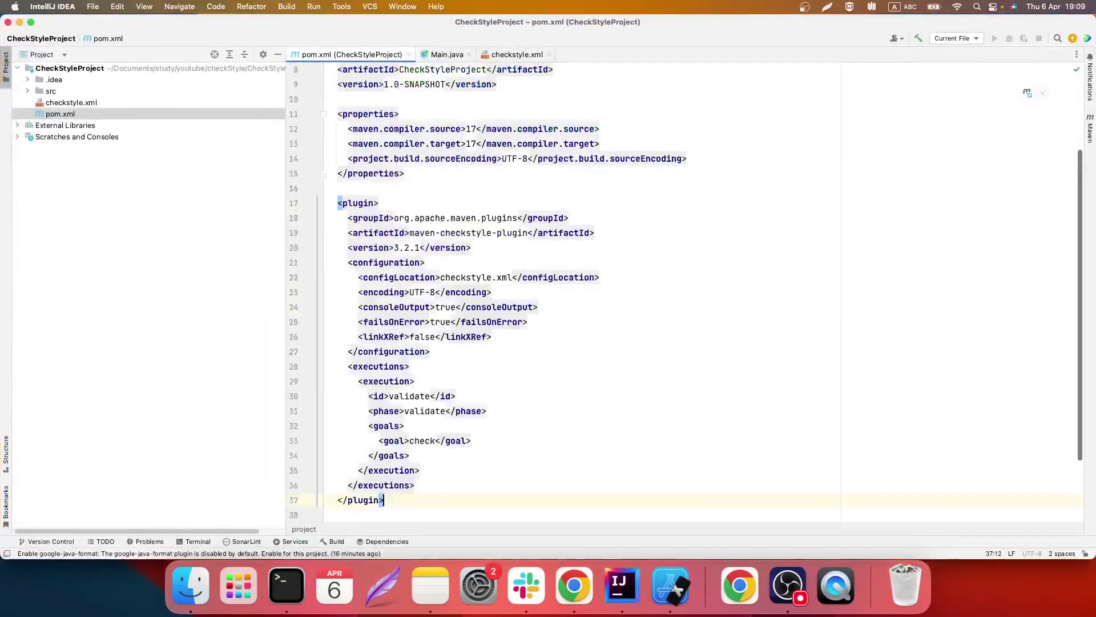
Step: Wrap the plugin block in a build element and reformat the file
click(411, 189)
key(Return)
text(<)
key(Return)
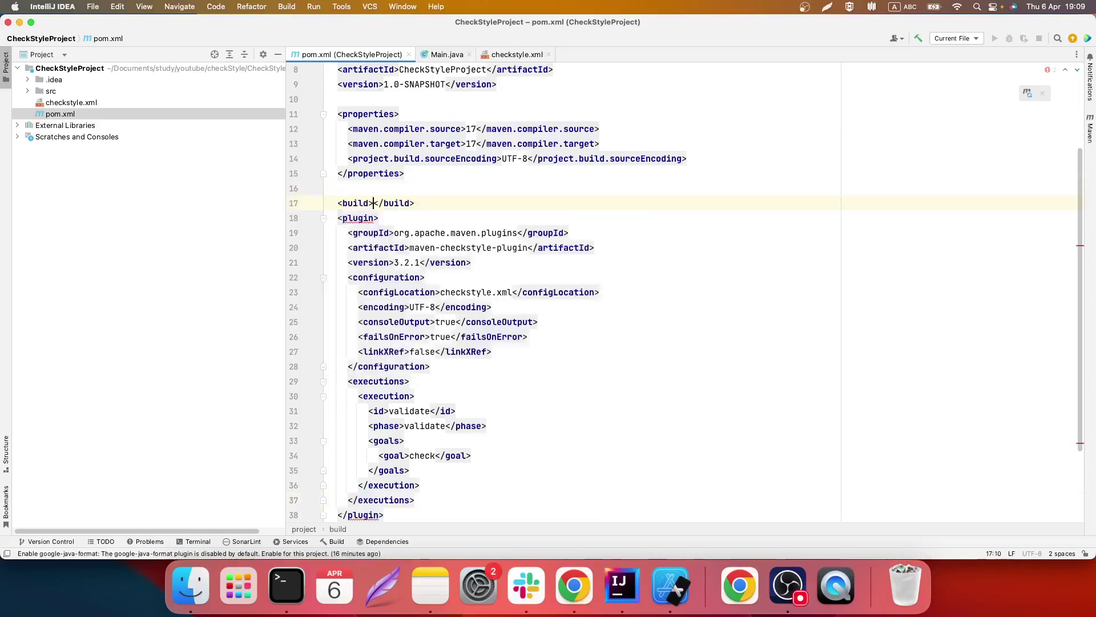
key(Home)
key(shift+End)
key(super+x)
click(452, 515)
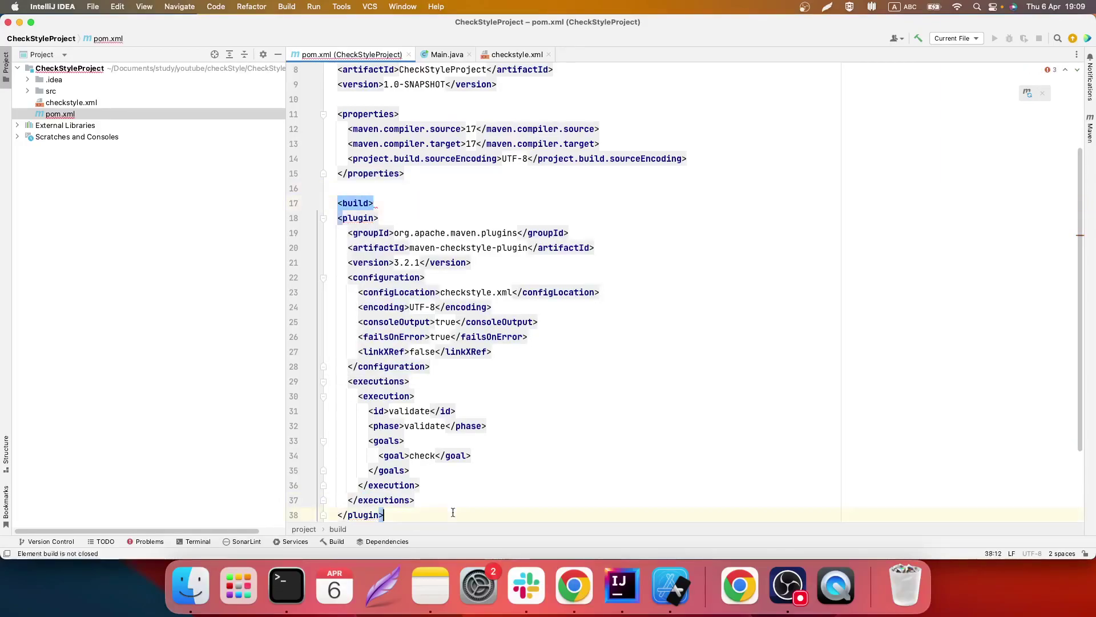
key(Return)
key(super+v)
key(super+alt+l)
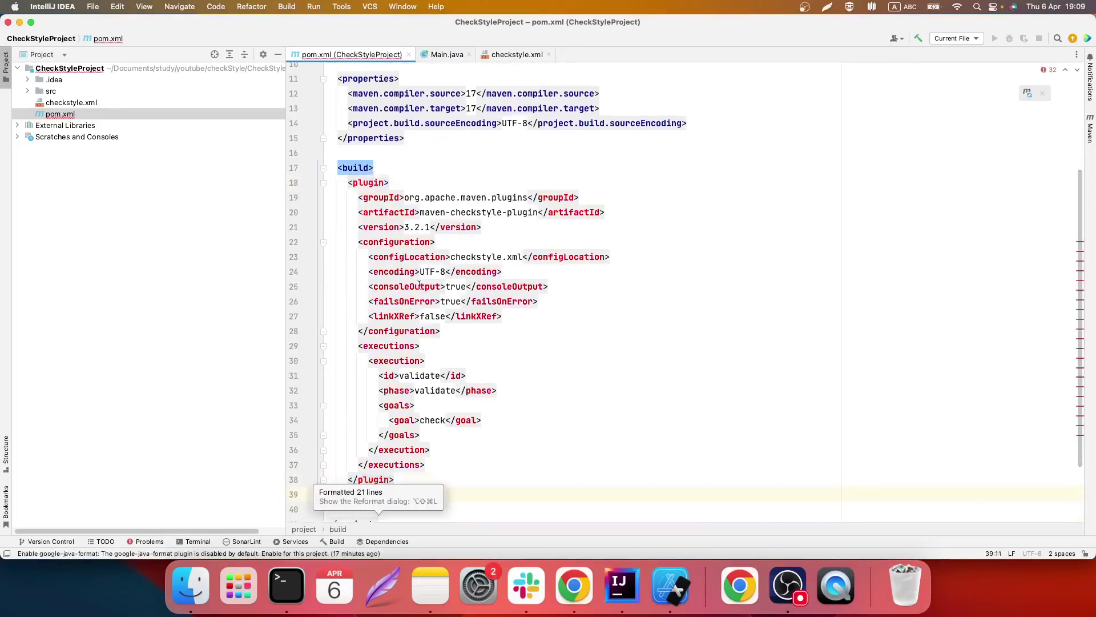
Step: Nest the plugin inside a plugins element within build and reformat
click(402, 166)
key(Return)
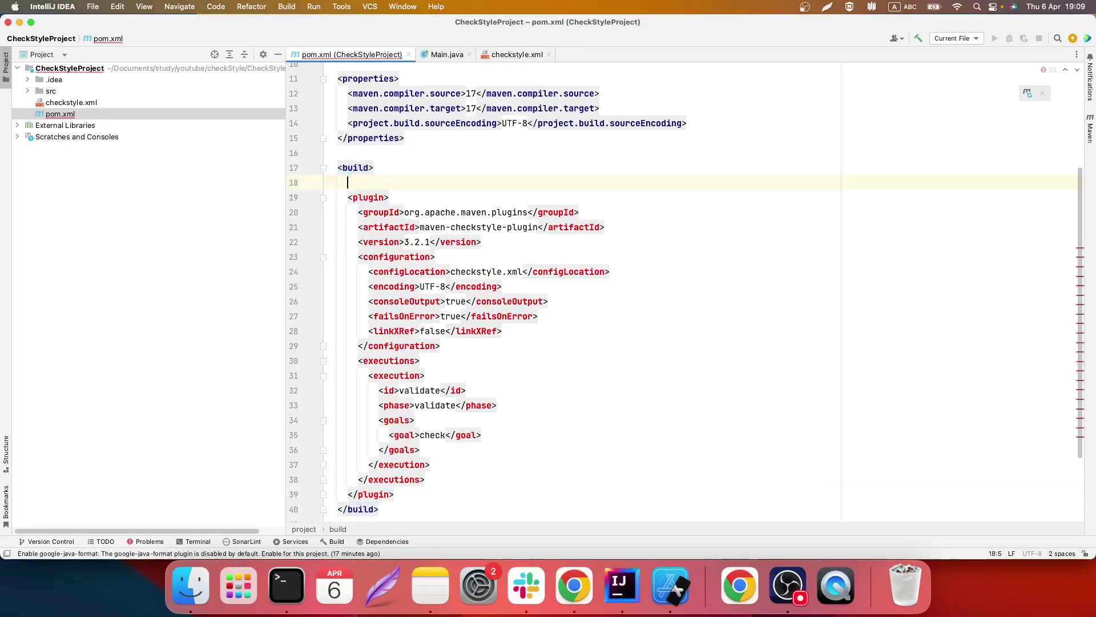
text(<)
key(Down)
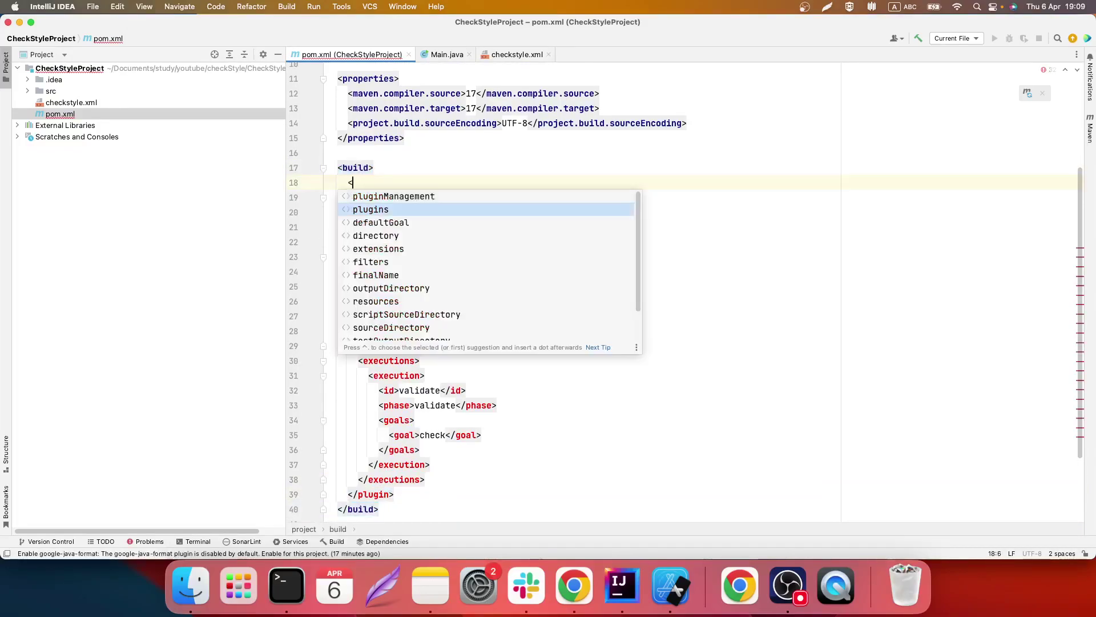
key(Return)
drag(396, 182, 446, 183)
key(super+x)
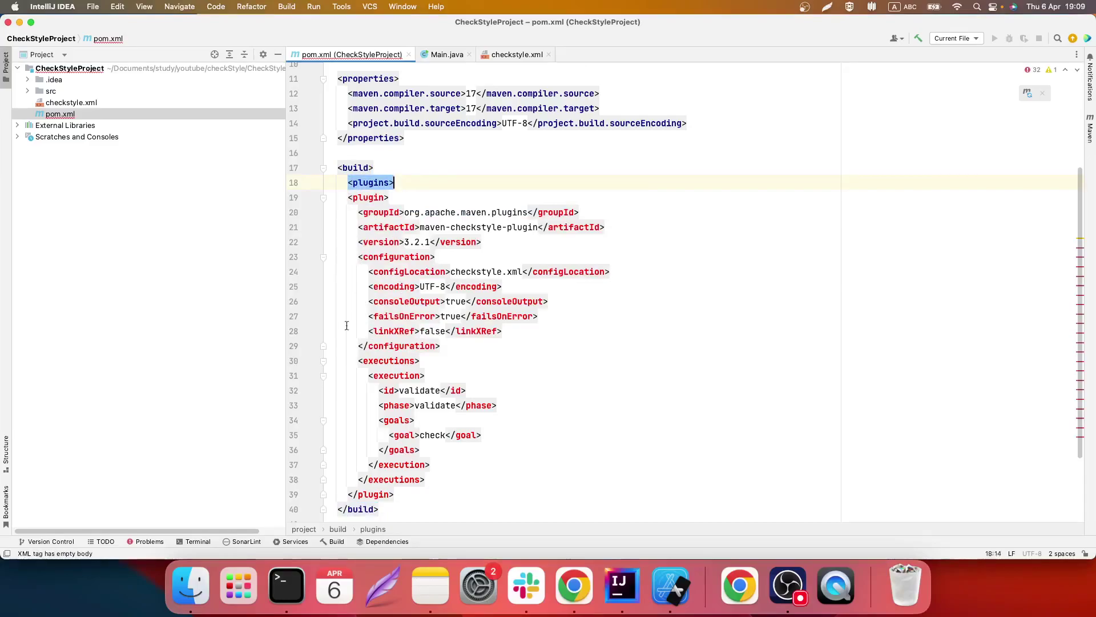
click(394, 494)
key(Return)
key(super+v)
click(416, 412)
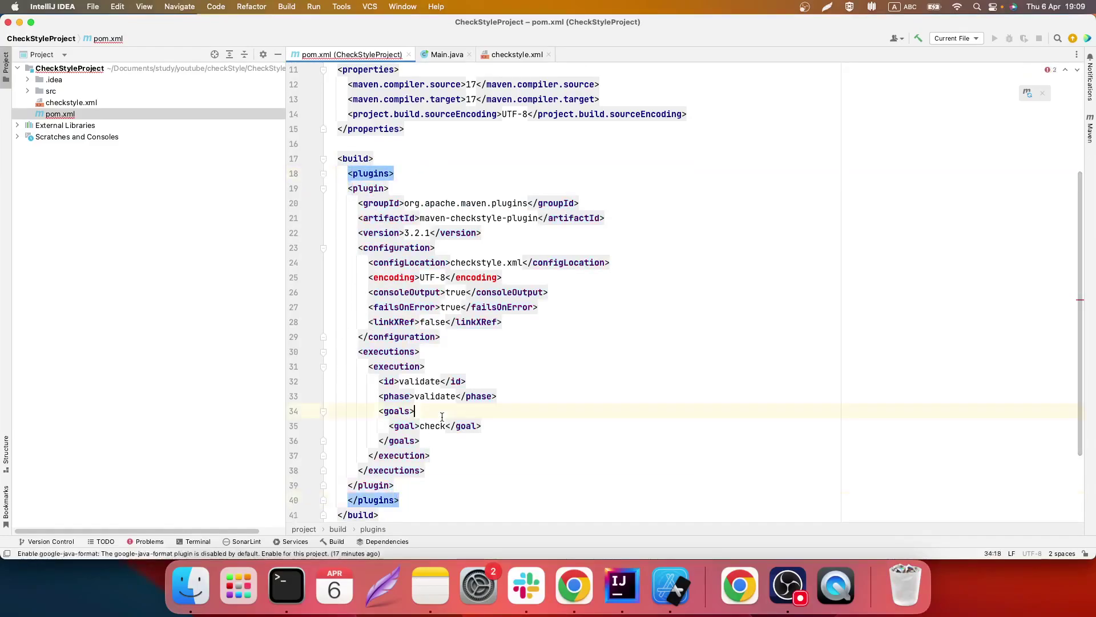
key(super+alt+l)
Step: Delete the encoding, extra configuration, id and phase lines from the plugin
click(452, 276)
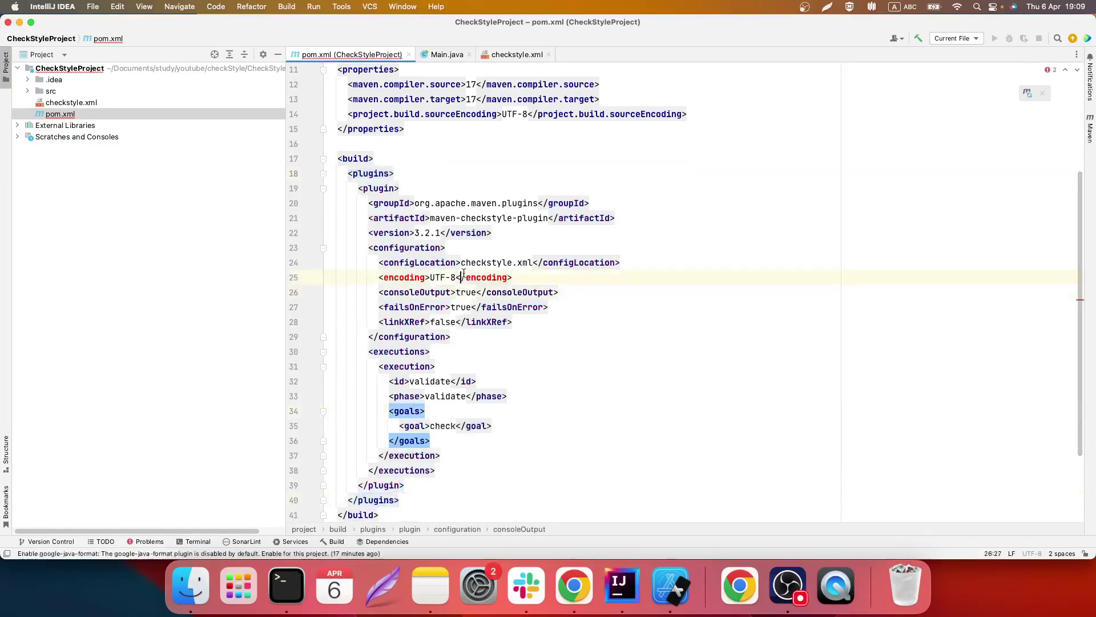
key(super+BackSpace)
key(super+BackSpace)
key(super+BackSpace)
key(super+BackSpace)
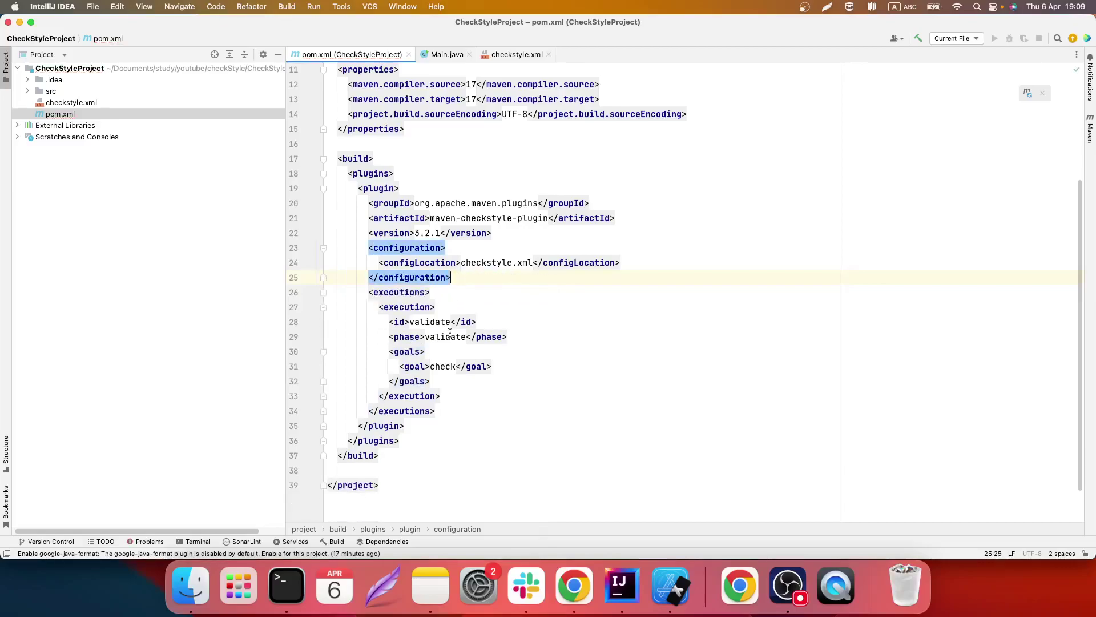
key(Down)
key(Down)
key(Down)
key(super+BackSpace)
key(super+BackSpace)
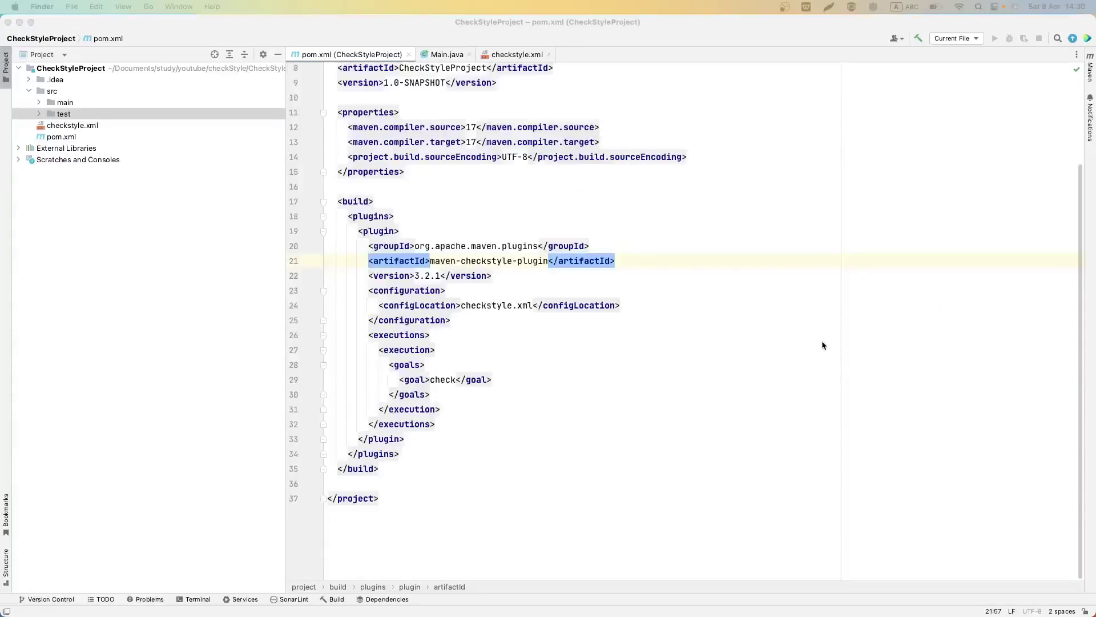
Step: Place the caret on the blank line after the build section in pom.xml
click(626, 440)
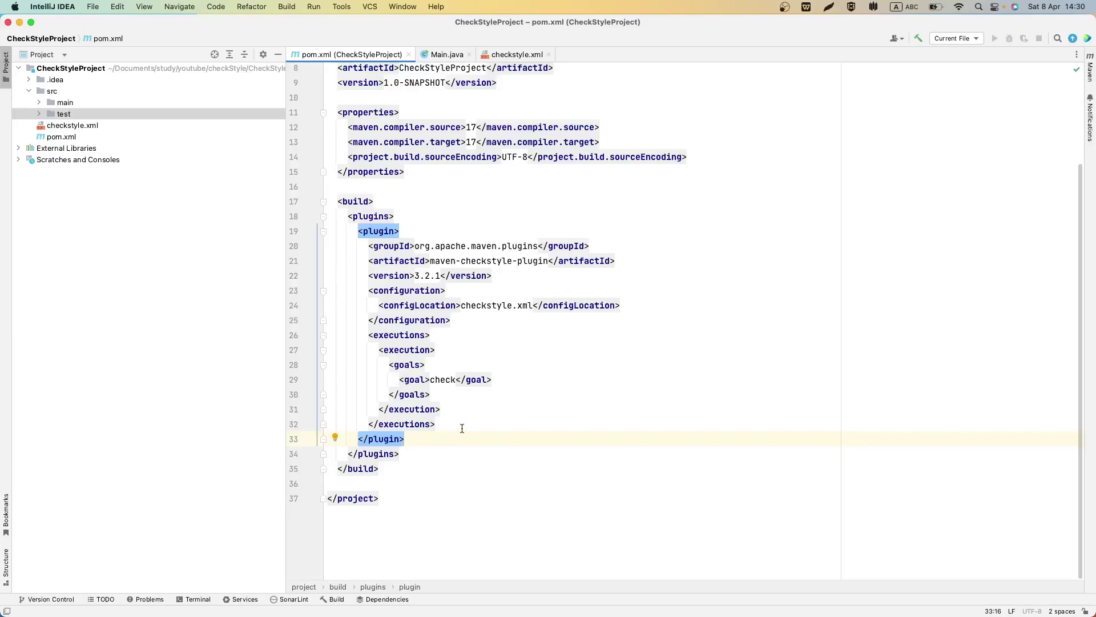
click(408, 485)
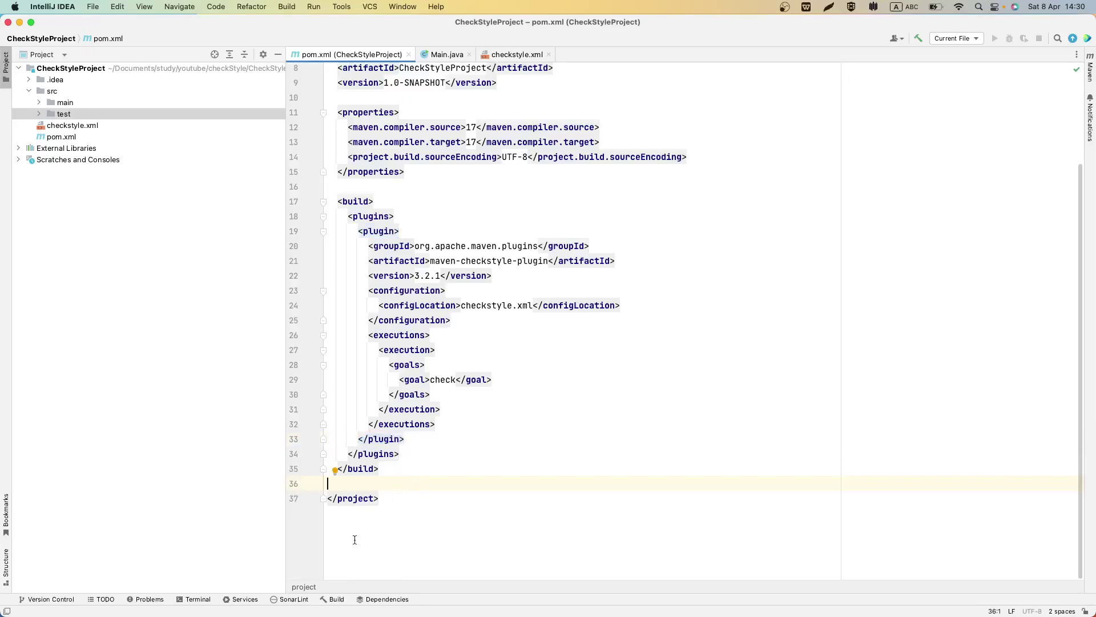
Step: Run mvn clean install checkstyle:check in the terminal and check the reported violation count
click(198, 599)
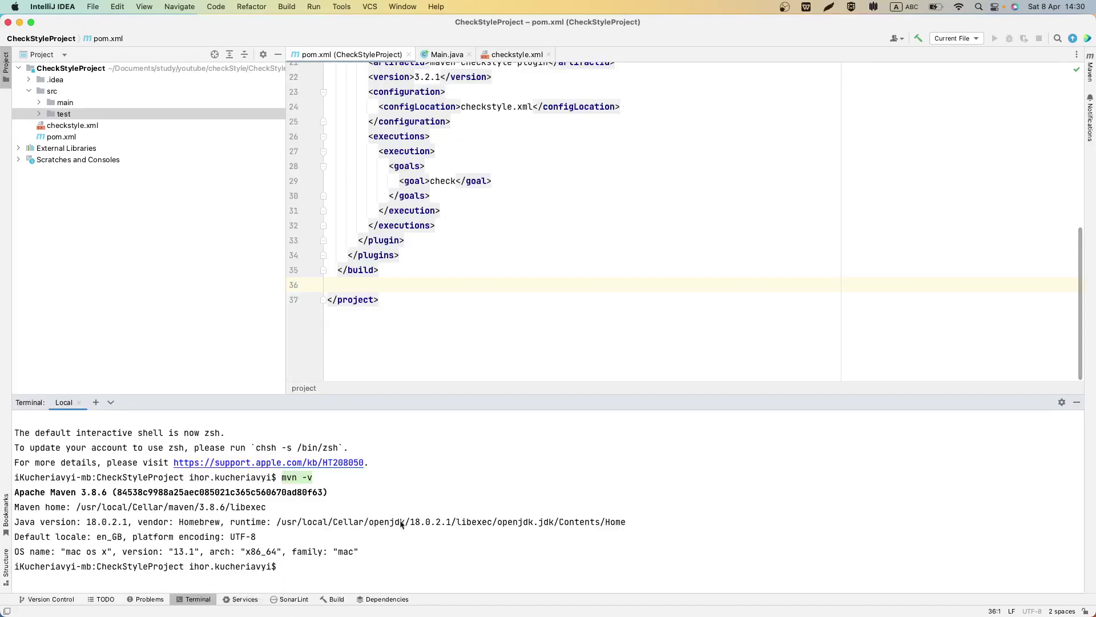
text(mvn cle)
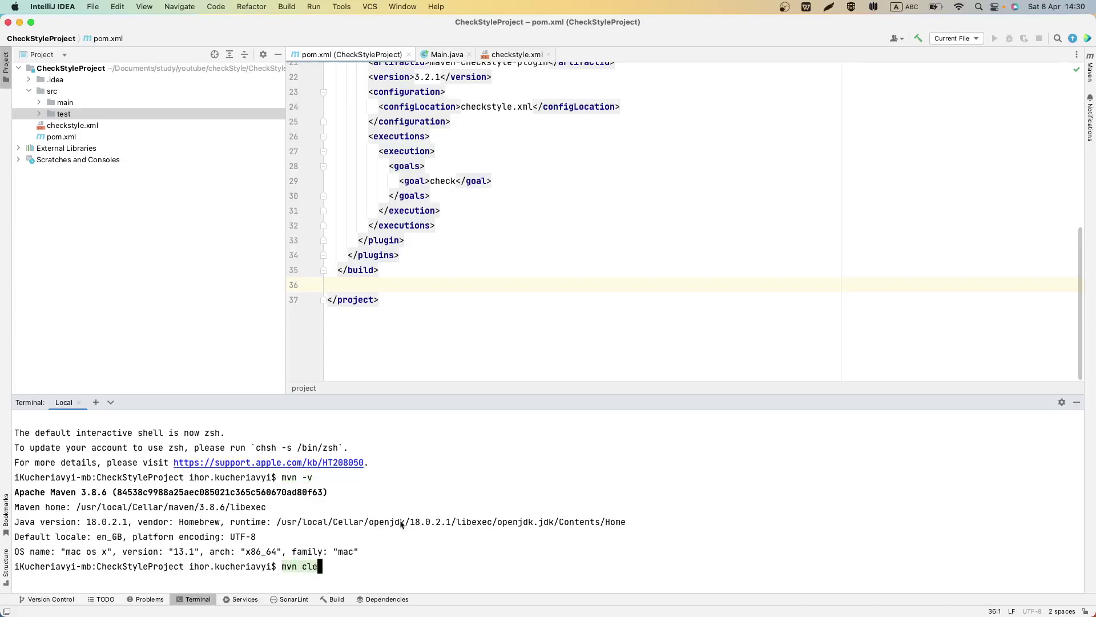
text(an in)
text(stall)
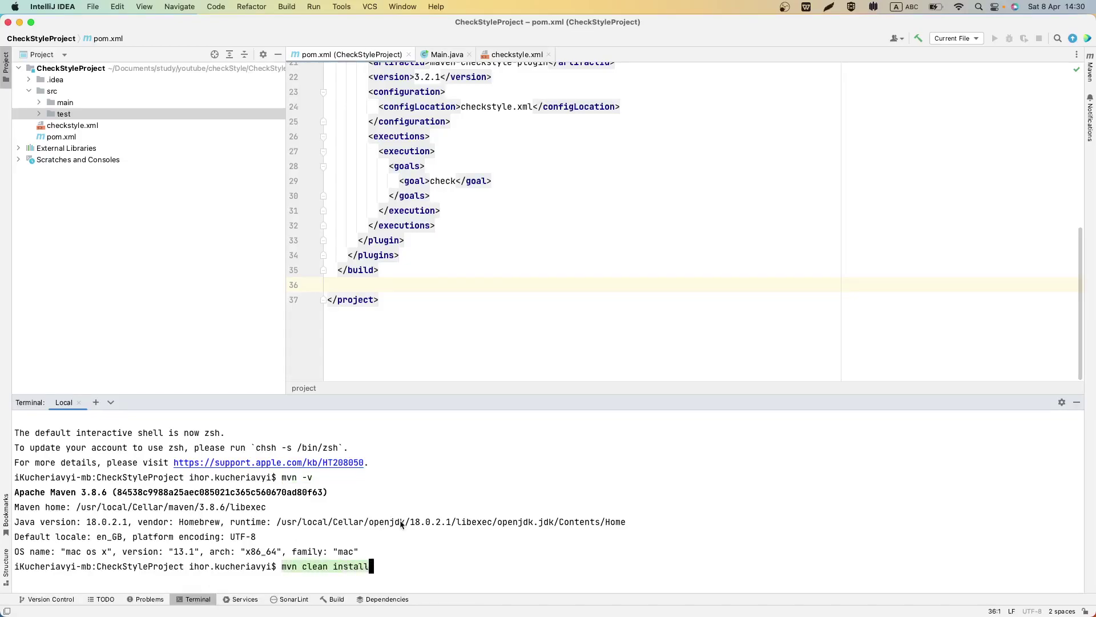
text( checksty)
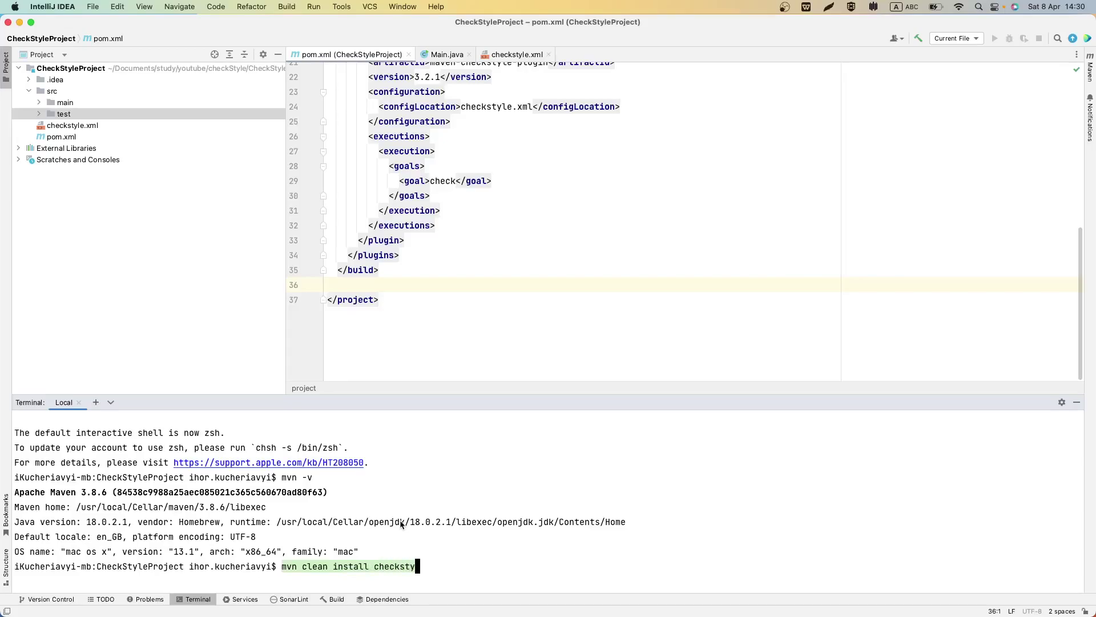
text(le:)
text(check)
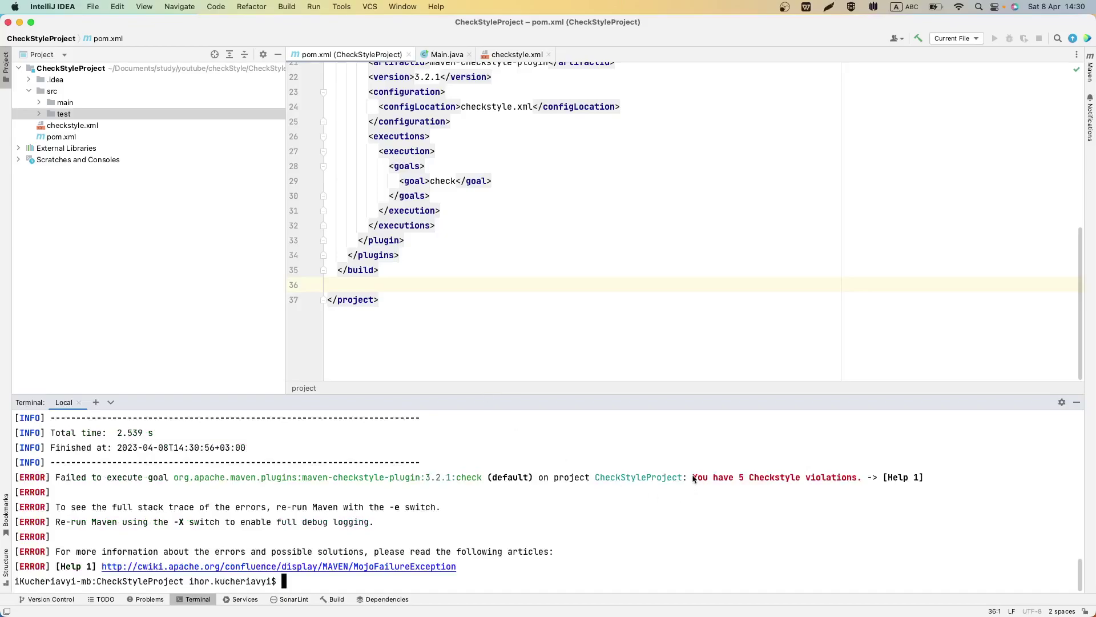
drag(694, 477, 766, 477)
click(761, 475)
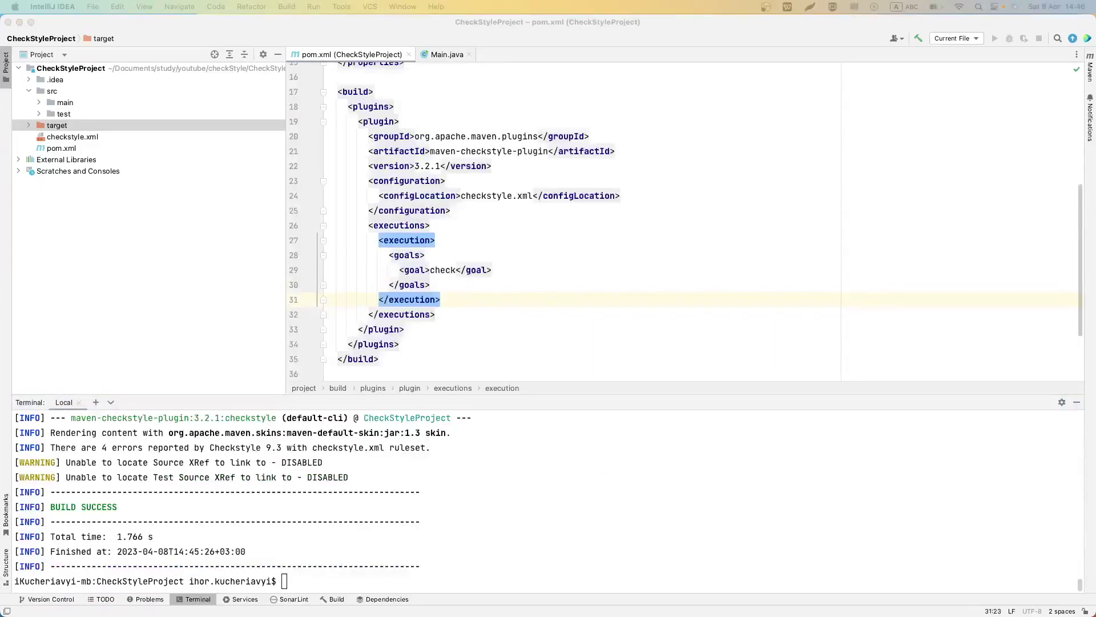
Step: Change the pom.xml plugin goal from check to checkstyle using autocomplete
triple_click(442, 269)
double_click(442, 270)
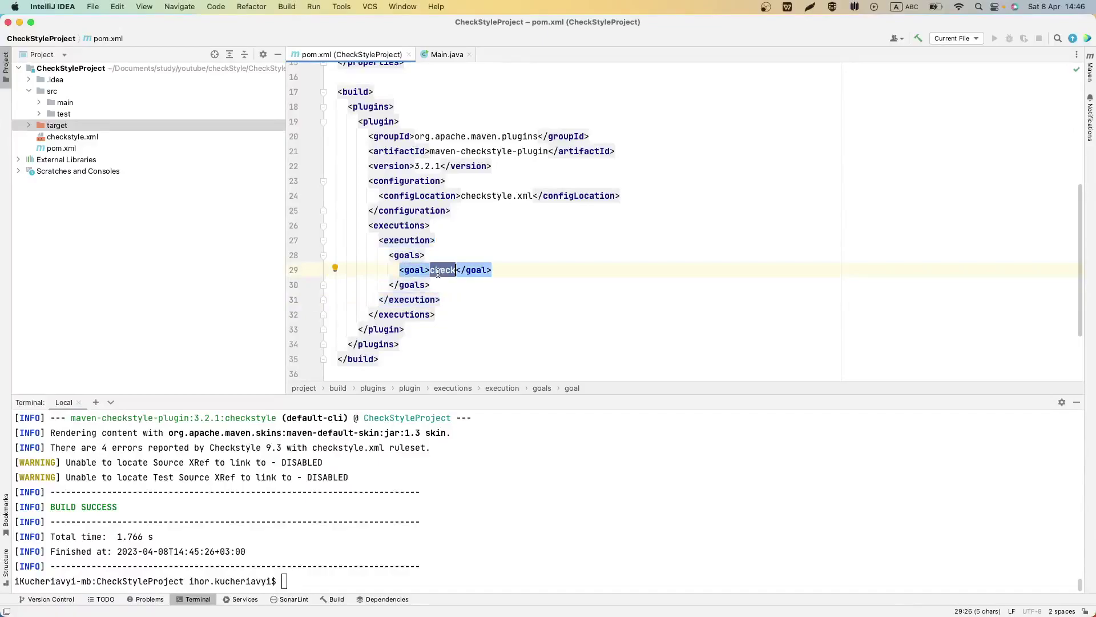
text(ch)
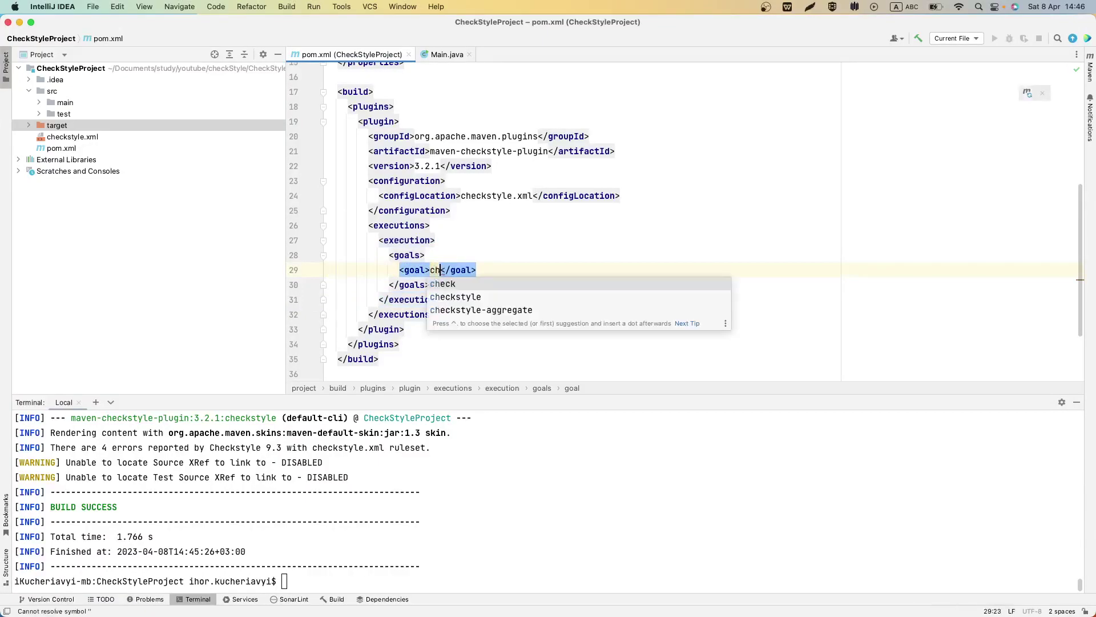
key(Down)
key(Return)
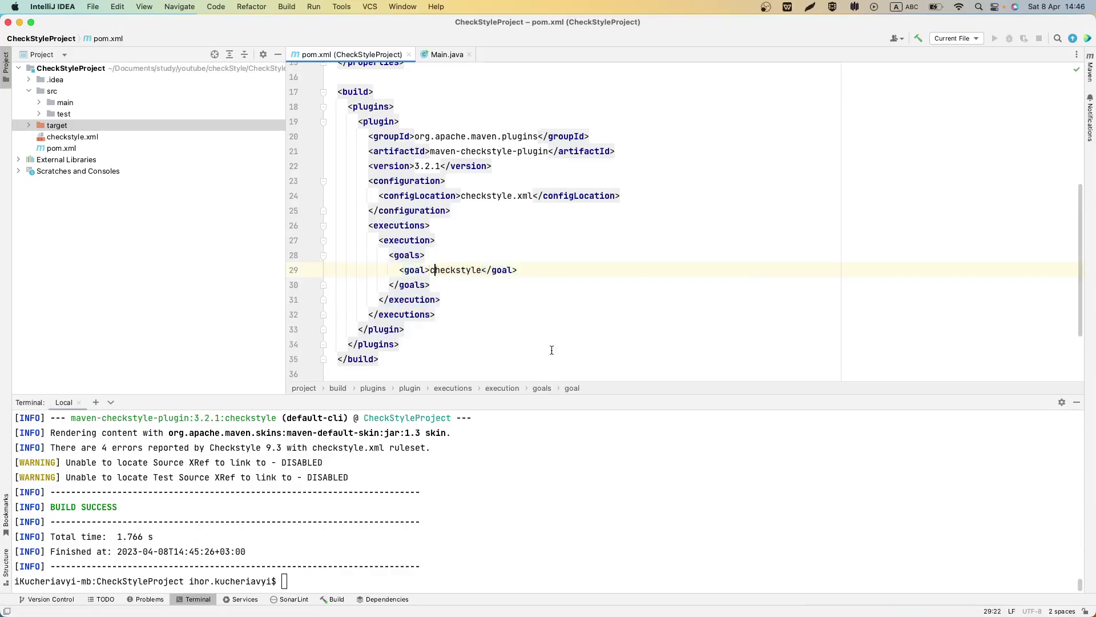
Step: Rerun mvn clean install checkstyle:checkstyle in the terminal, now reporting 5 errors
key(Down)
key(Down)
key(Down)
click(385, 599)
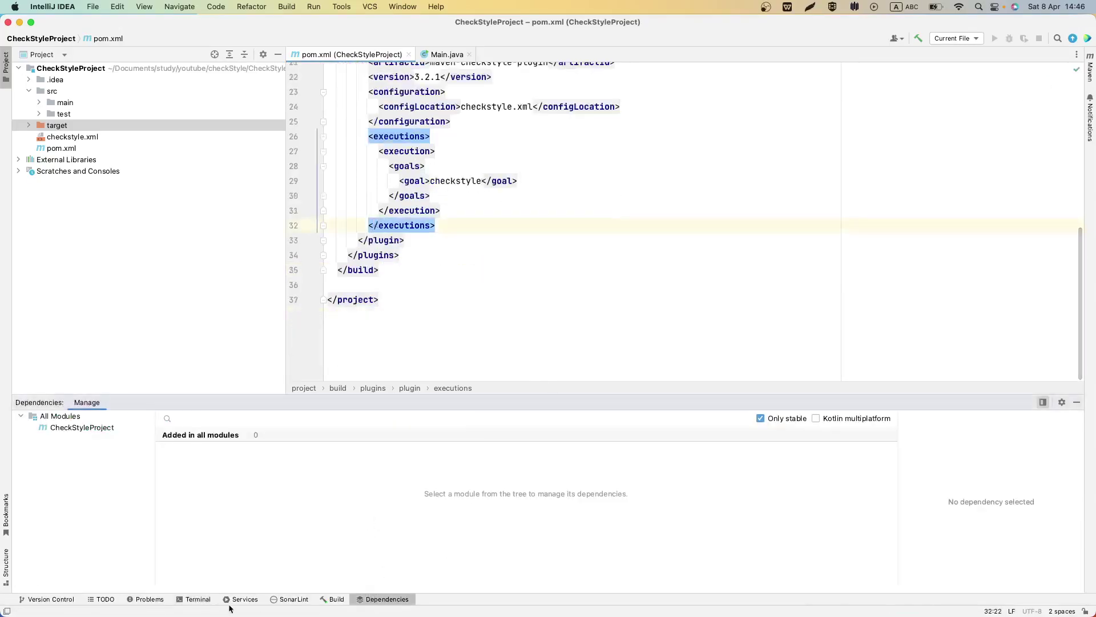
click(198, 599)
key(Up)
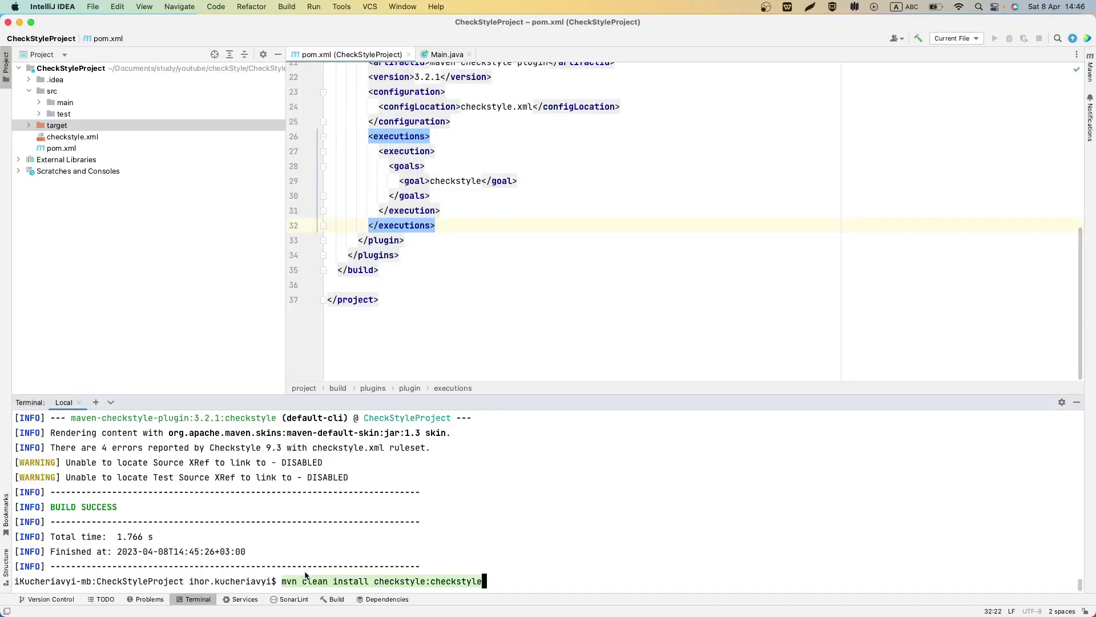
double_click(504, 580)
key(Return)
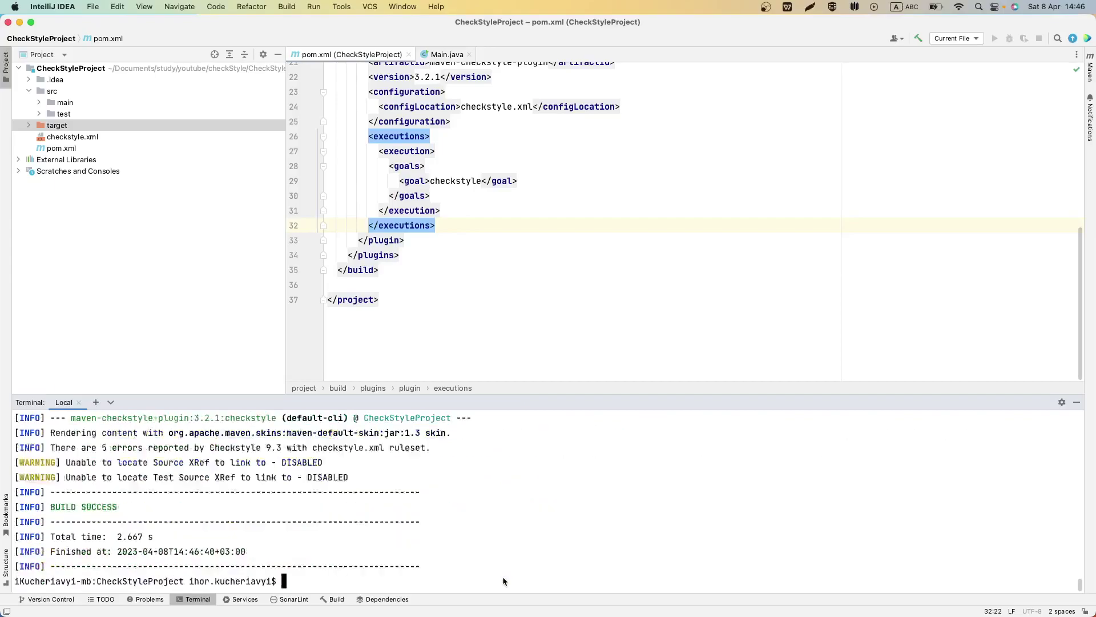
Step: Expand target/site and bring up the context menu for checkstyle.html
click(30, 126)
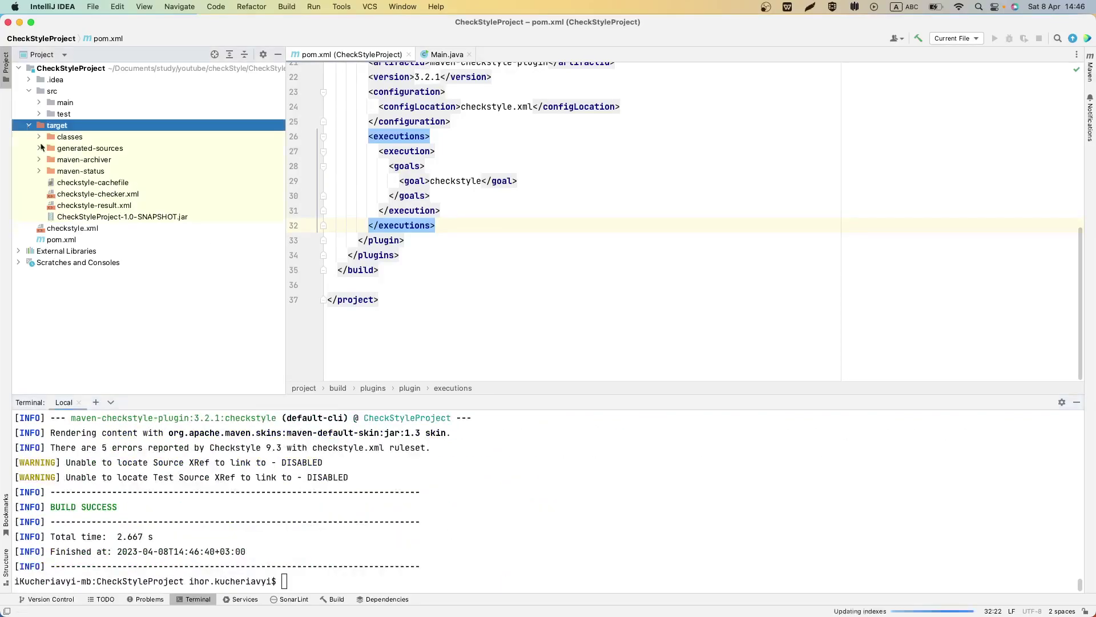
click(40, 182)
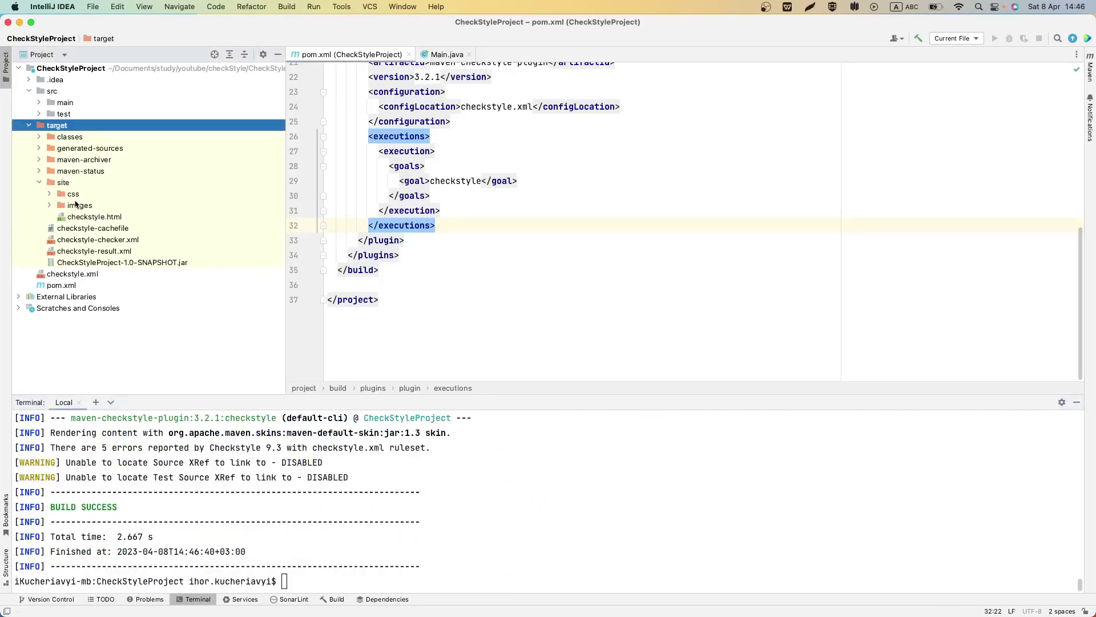
right_click(65, 219)
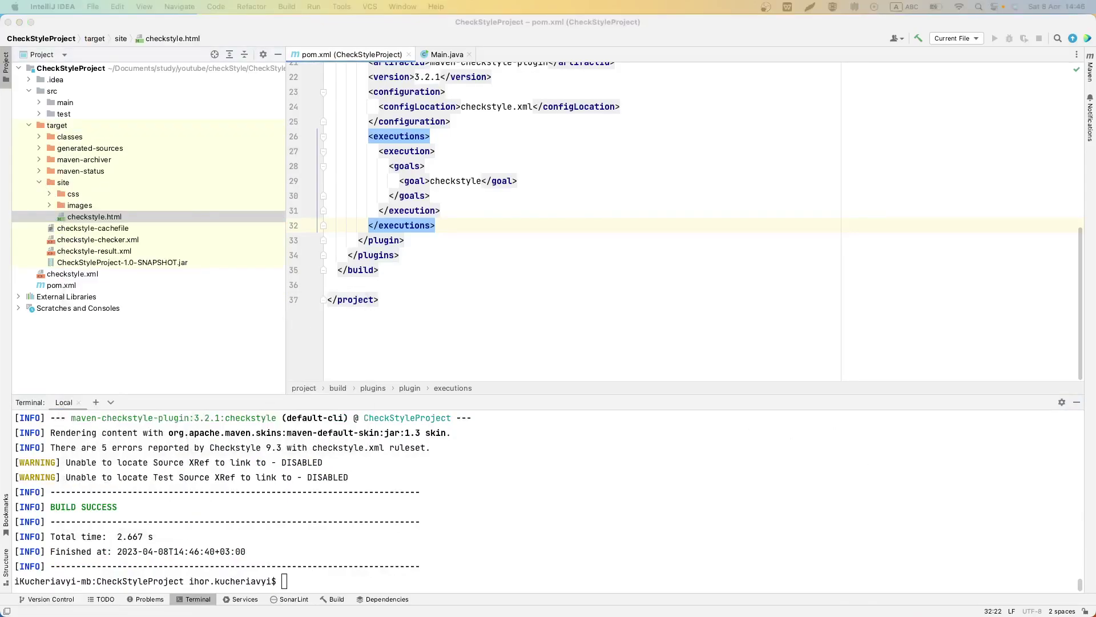
click(67, 217)
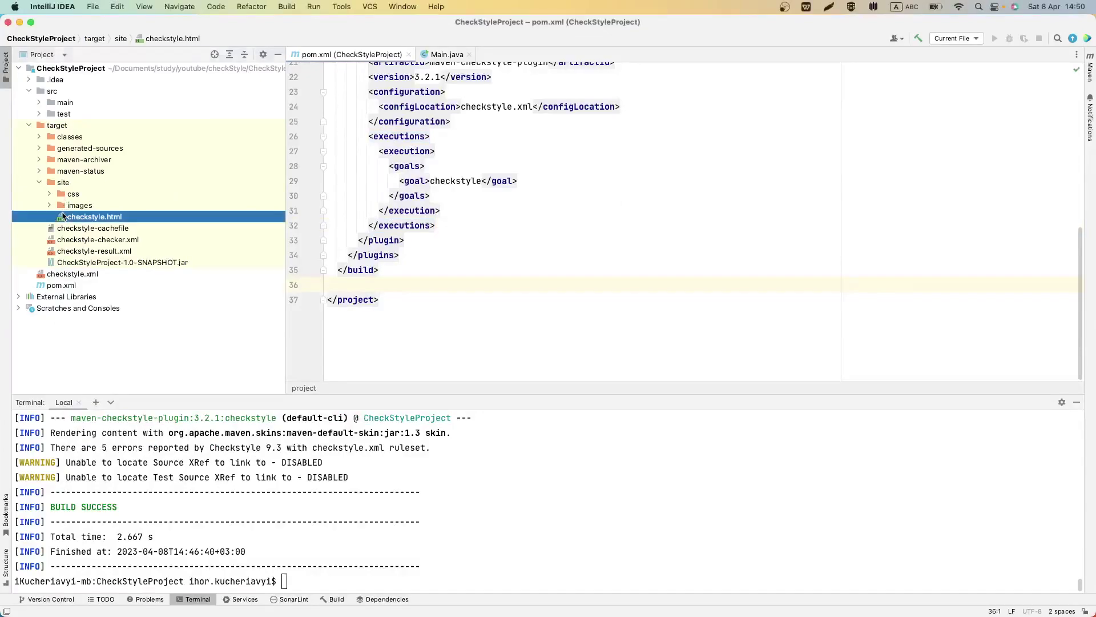
right_click(68, 217)
mouse_move(128, 421)
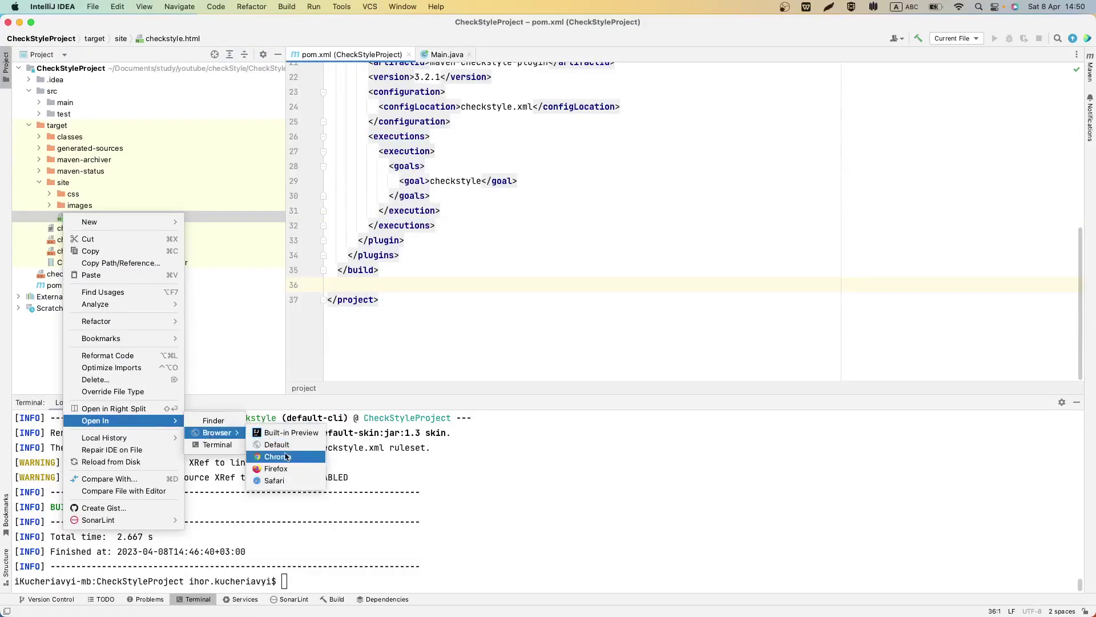
Step: Open checkstyle.html in Chrome and review the five Main.java errors, including the missing-newline message
click(288, 458)
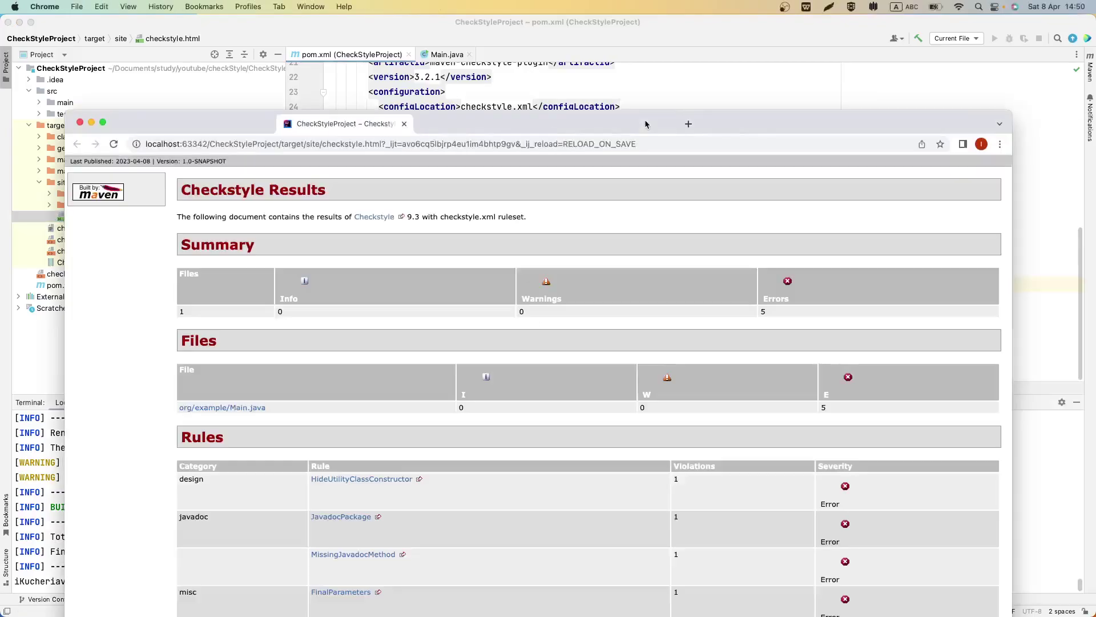
drag(688, 118, 690, 62)
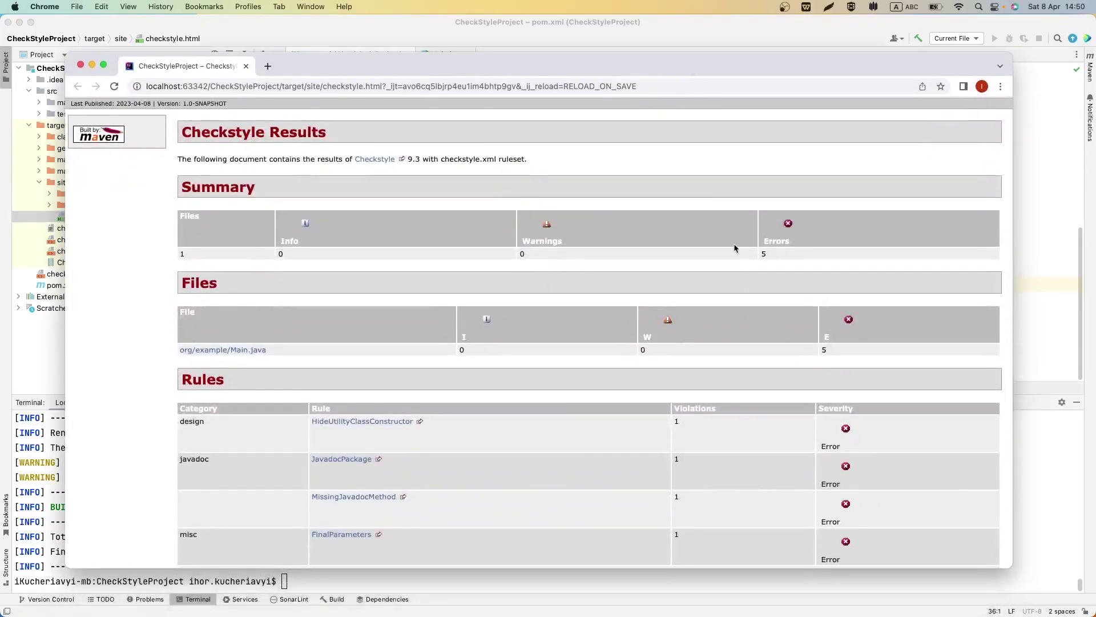
scroll(636, 301, down, 2)
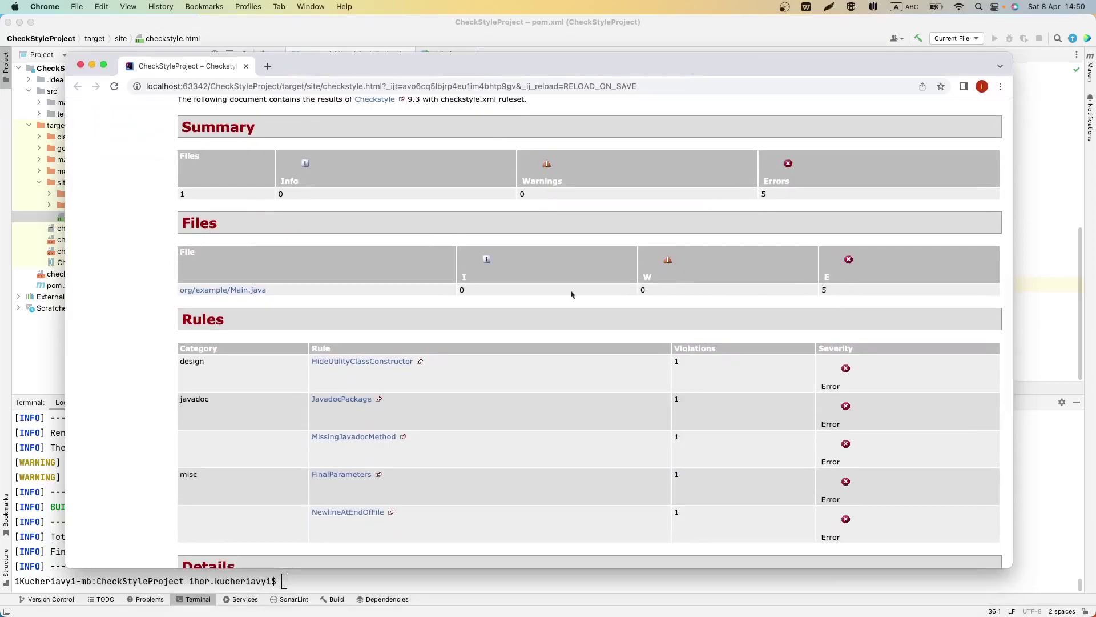
scroll(282, 314, down, 1)
scroll(283, 313, down, 1)
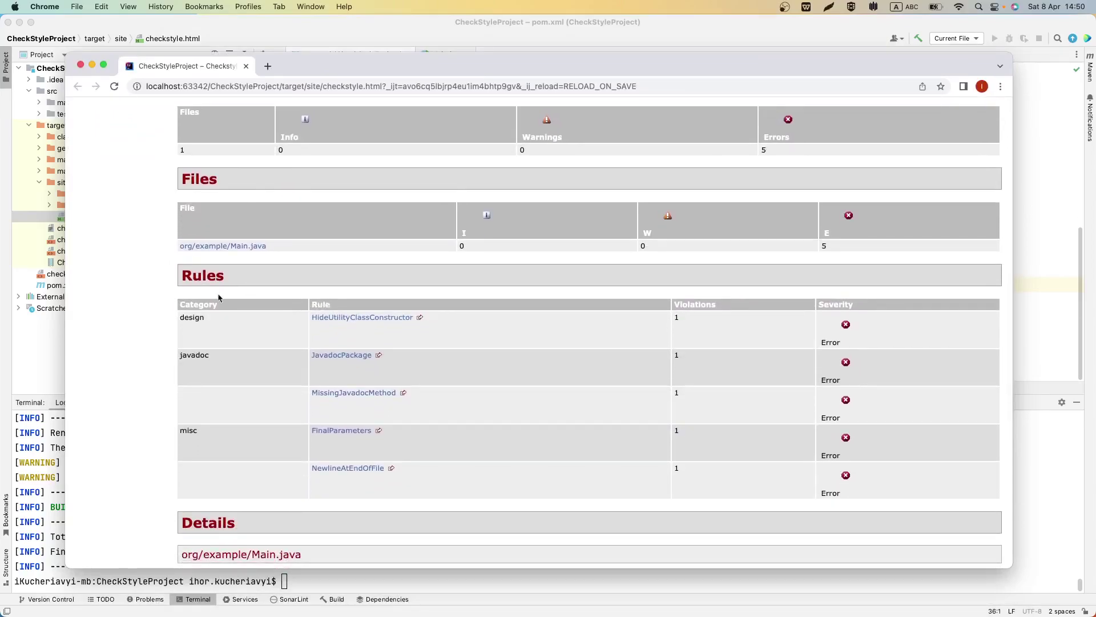
scroll(326, 382, down, 1)
scroll(325, 382, down, 1)
scroll(330, 393, down, 1)
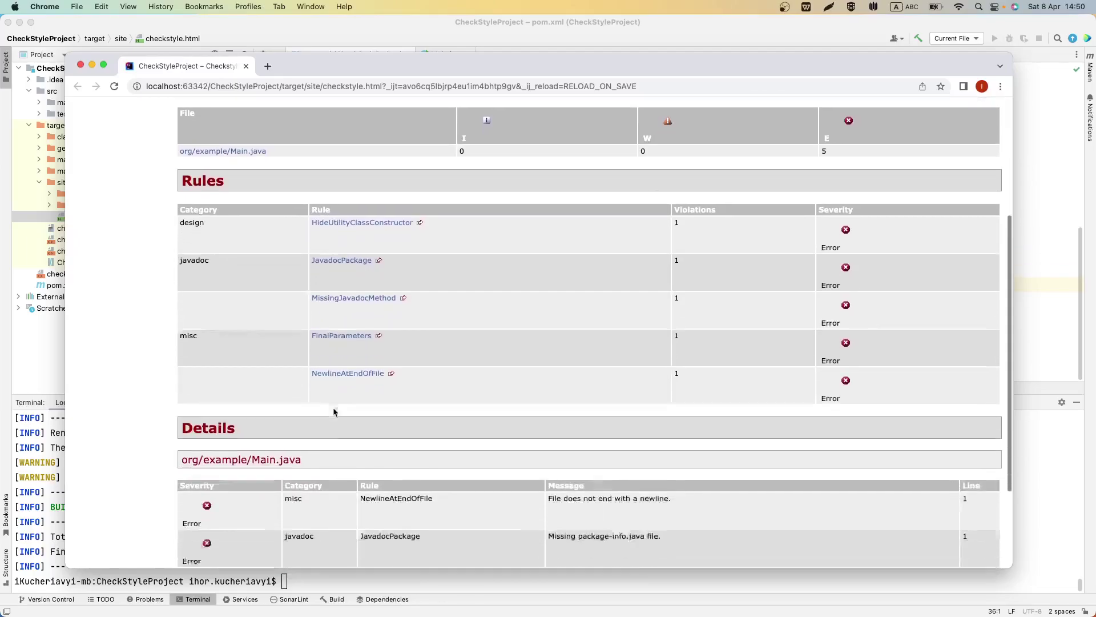
scroll(336, 411, down, 4)
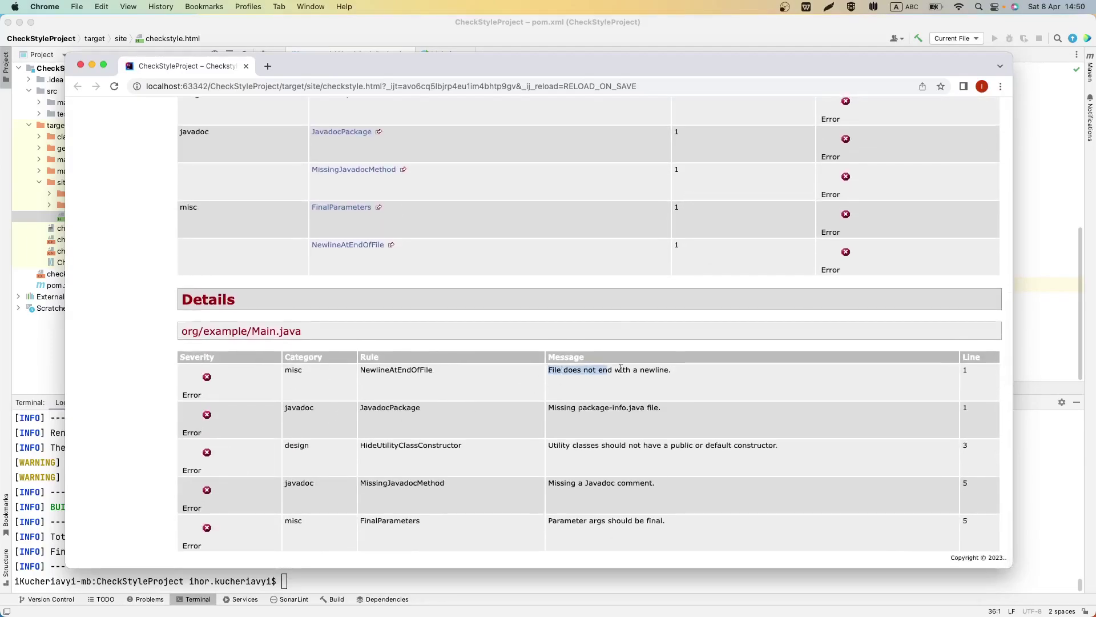
drag(549, 370, 632, 369)
key(super+Tab)
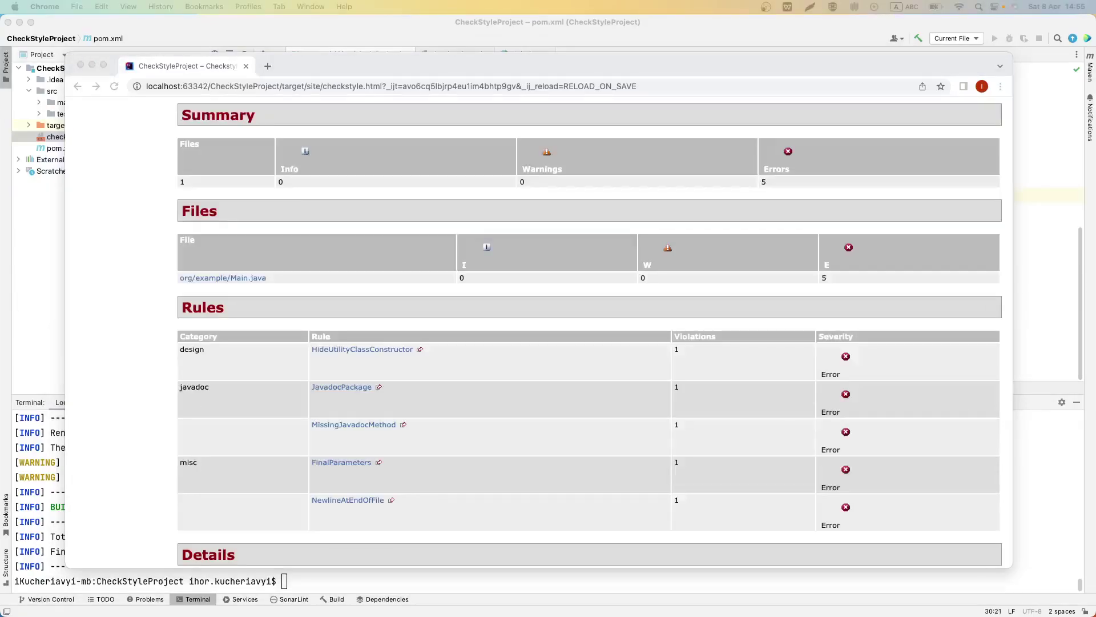
Step: Delete all TreeWalker checks in checkstyle.xml except the import checks
click(504, 461)
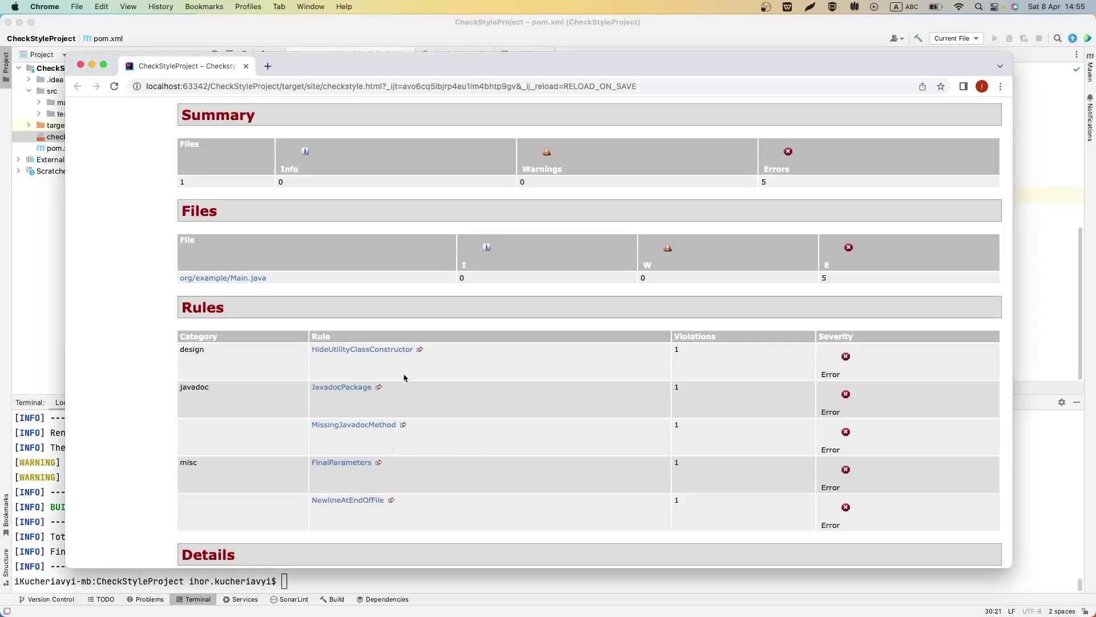
click(564, 35)
click(445, 54)
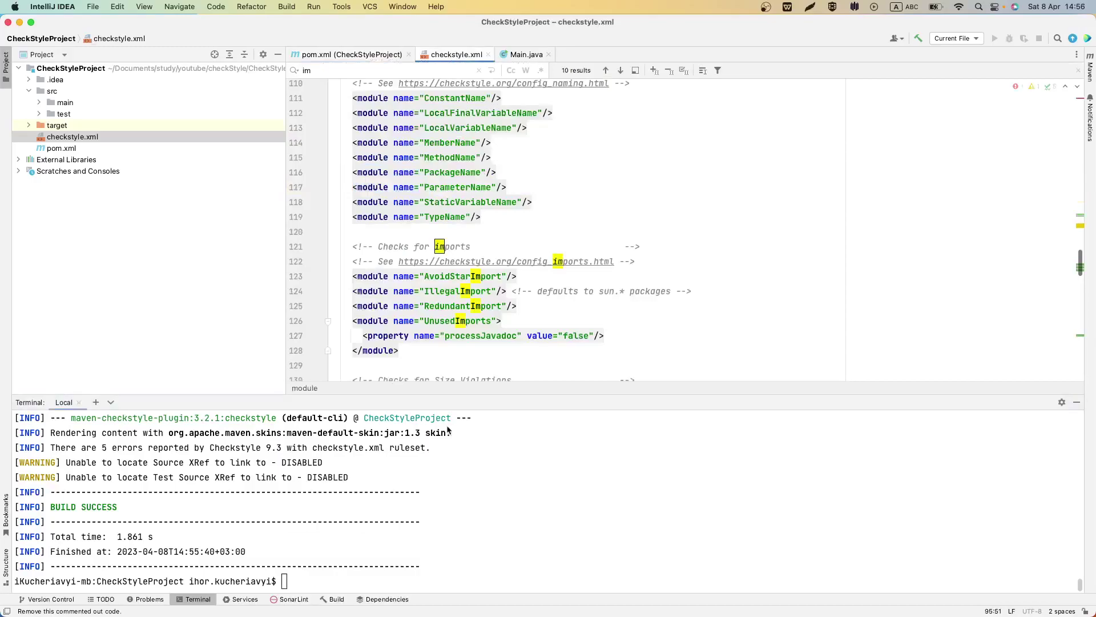
scroll(474, 295, down, 5)
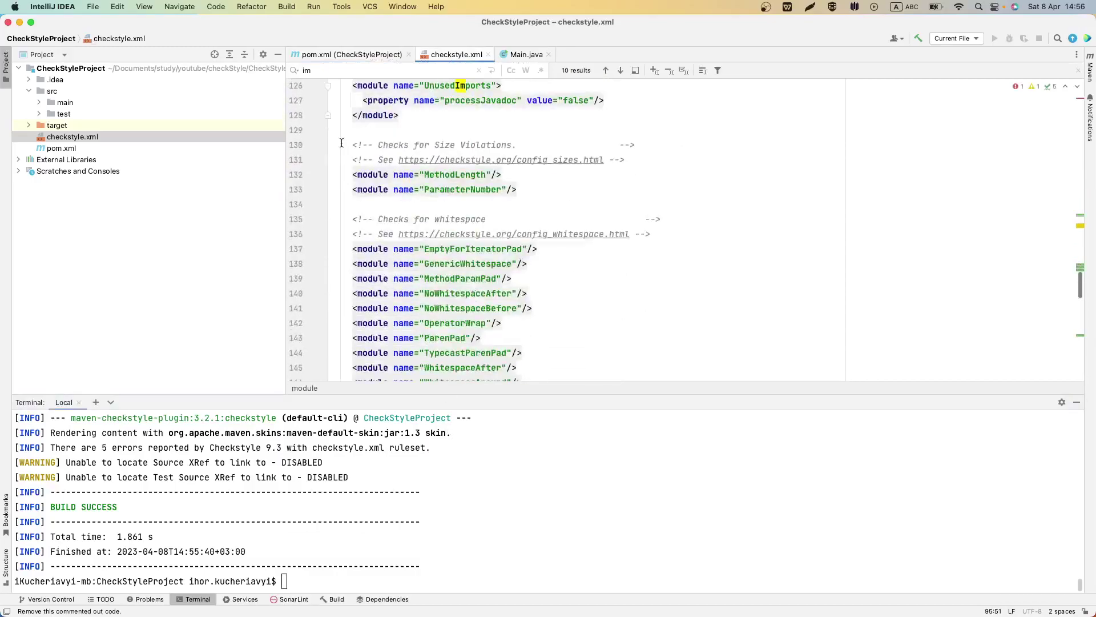
drag(346, 142, 467, 346)
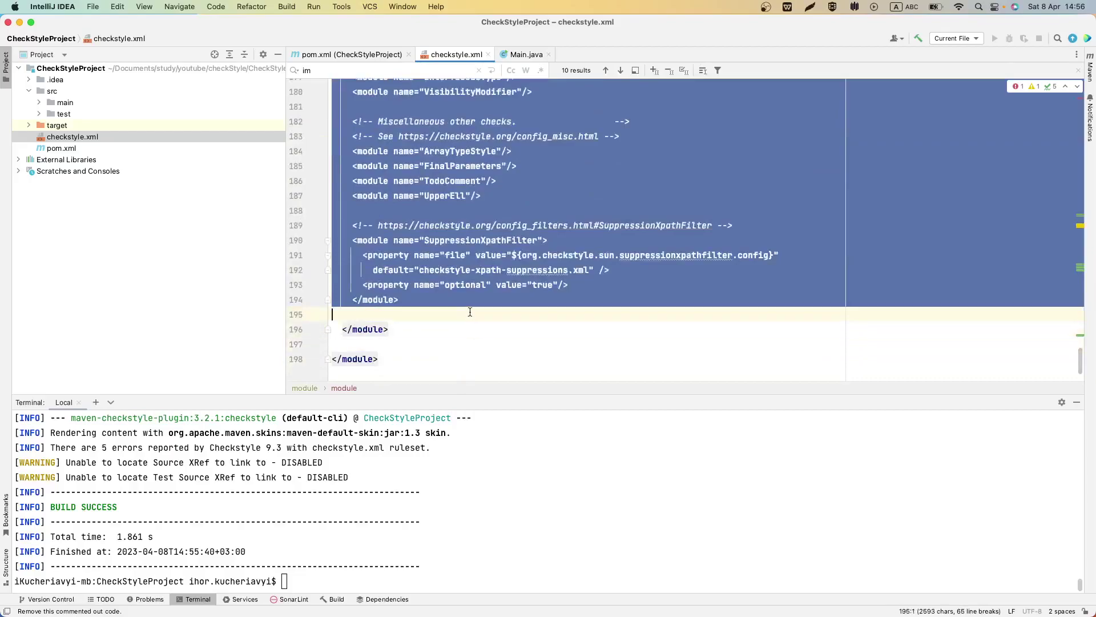
key(BackSpace)
scroll(475, 278, up, 3)
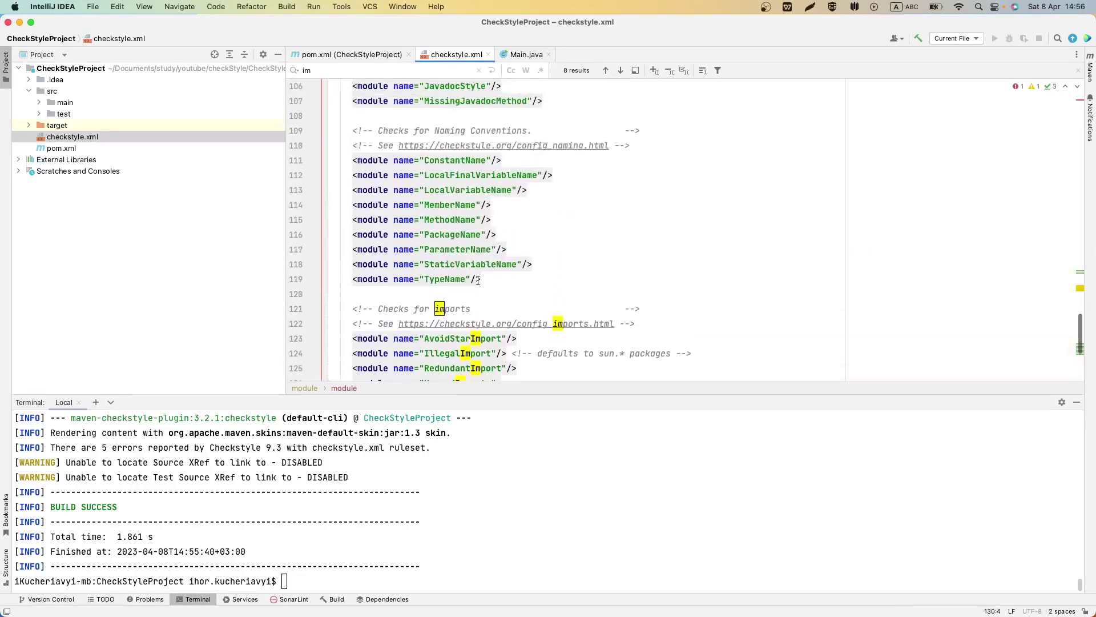
mouse_move(482, 254)
mouse_down()
mouse_move(346, 130)
mouse_move(331, 182)
mouse_up()
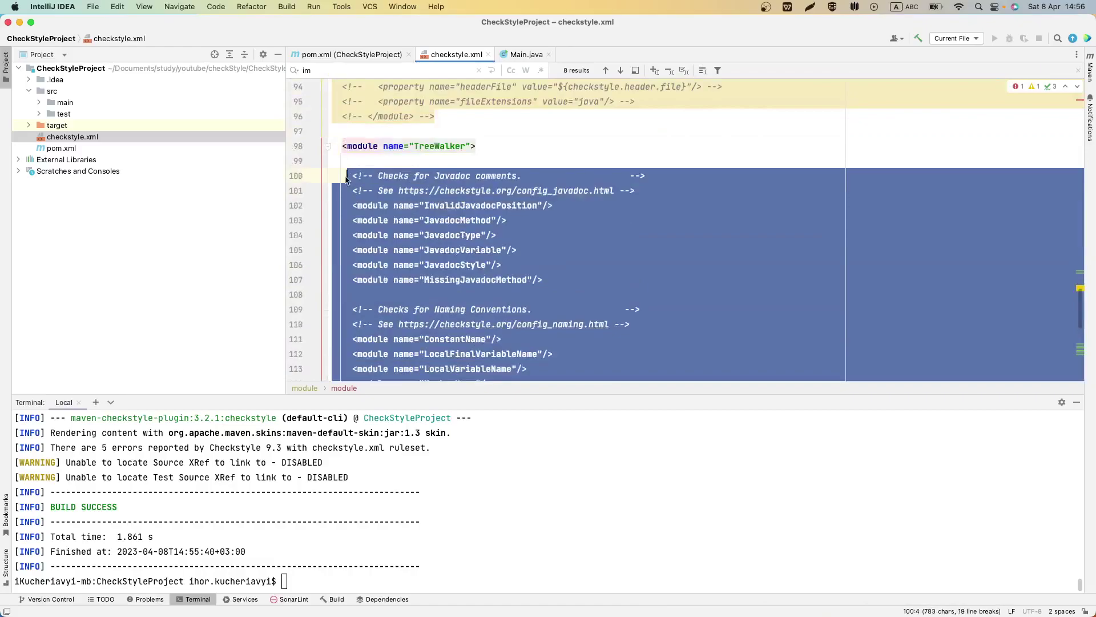
key(BackSpace)
Step: Add an unused java.util.List import to Main.java via autocomplete inside main()
click(526, 55)
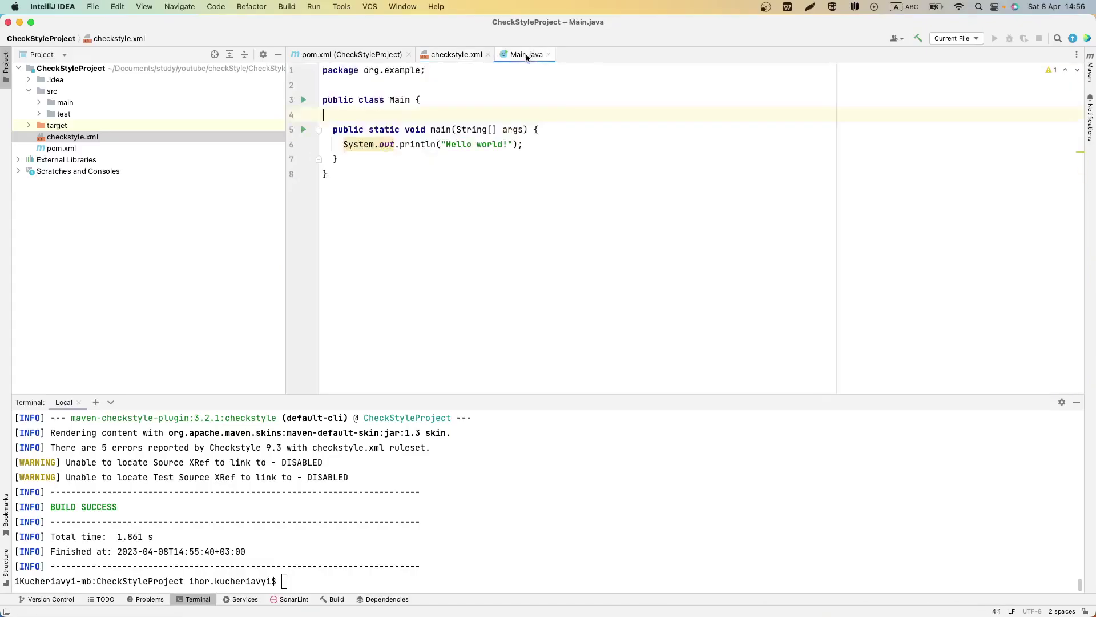
click(563, 130)
key(Return)
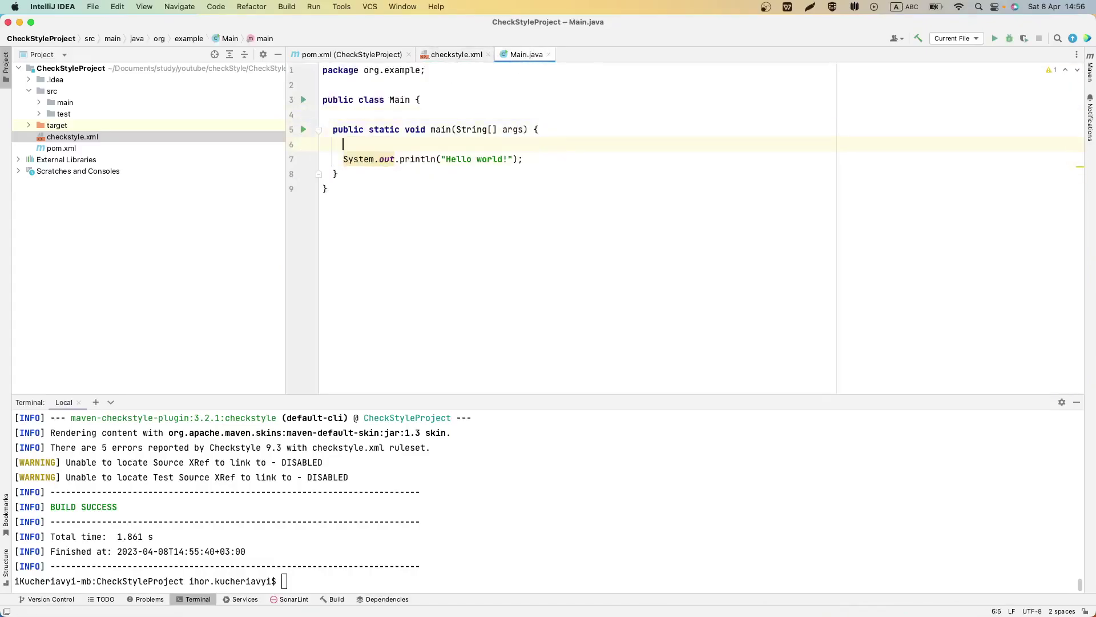
text(Li)
key(Return)
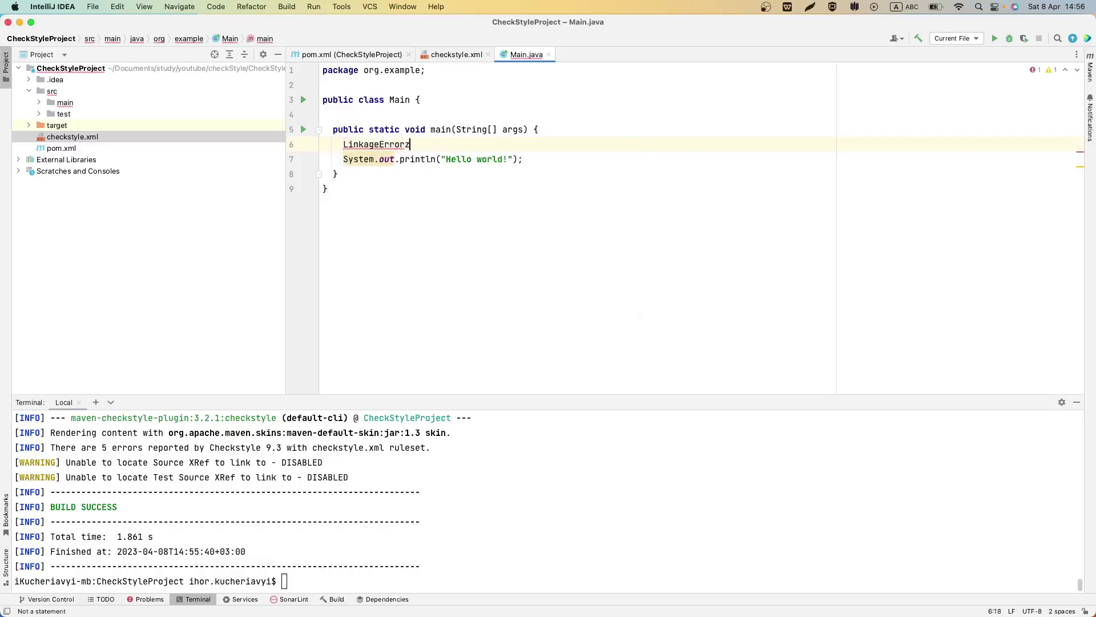
key(BackSpace)
key(BackSpace)
key(BackSpace)
key(BackSpace)
key(BackSpace)
key(BackSpace)
key(BackSpace)
text(st)
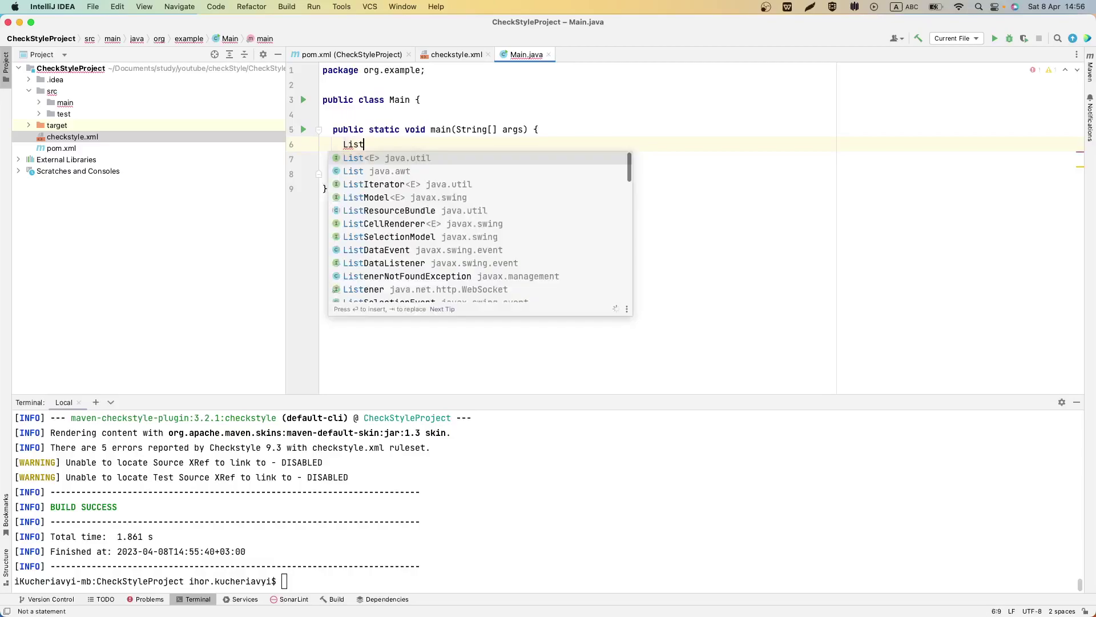
key(Return)
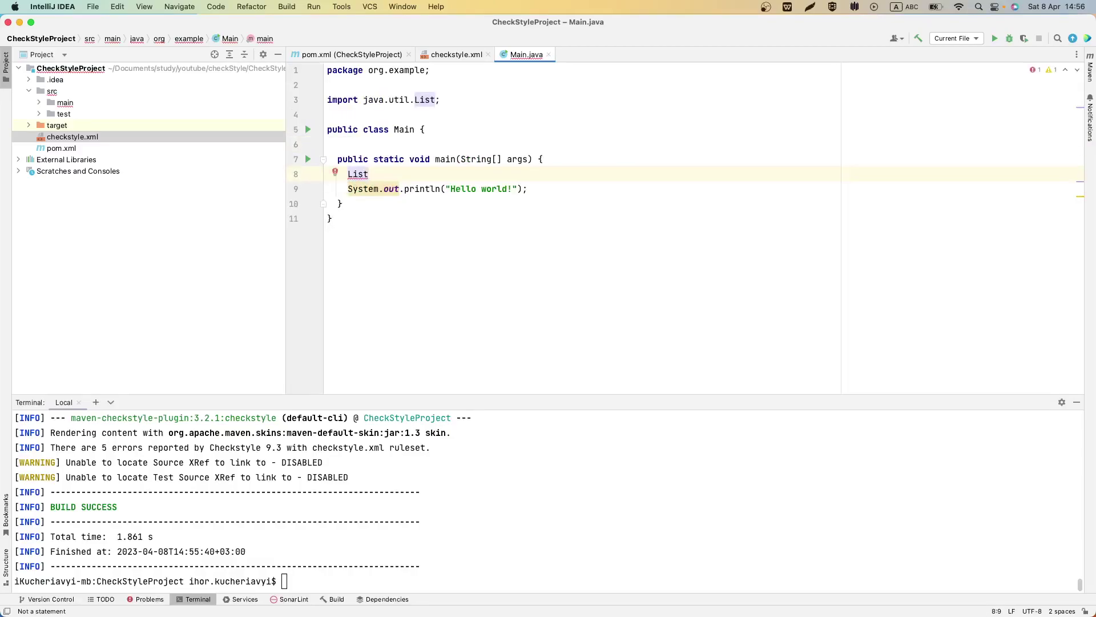
key(super+BackSpace)
Step: Rerun the Maven Checkstyle build in the terminal, now reporting 3 errors
double_click(448, 540)
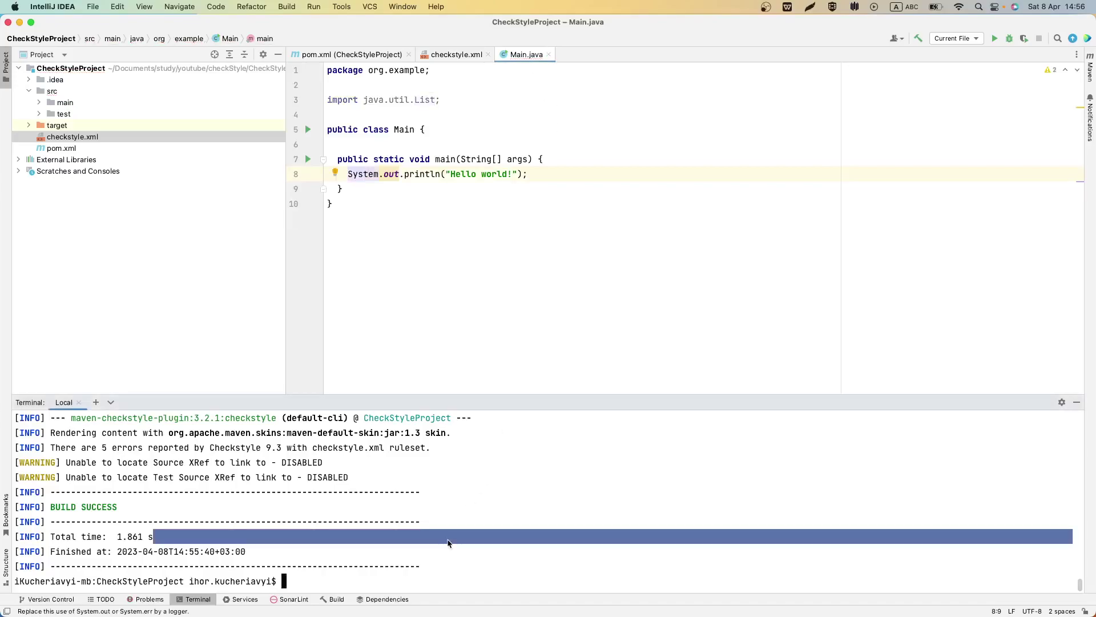
key(Up)
key(Return)
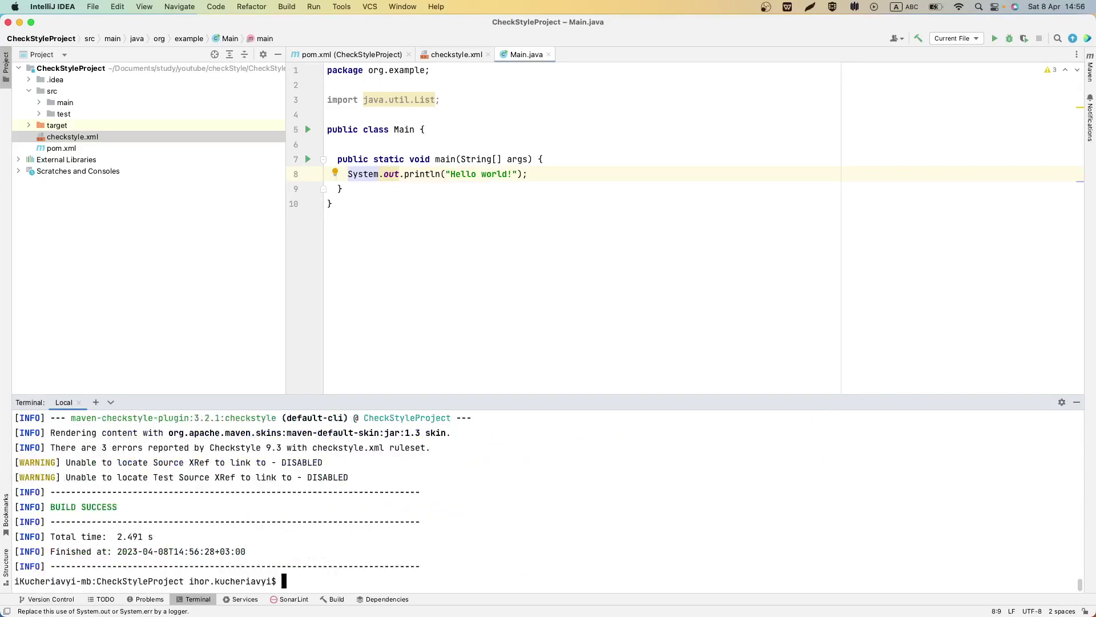
Step: Open the regenerated checkstyle.html in Chrome, showing UnusedImports, JavadocPackage and NewlineAtEndOfFile errors
click(360, 144)
click(28, 125)
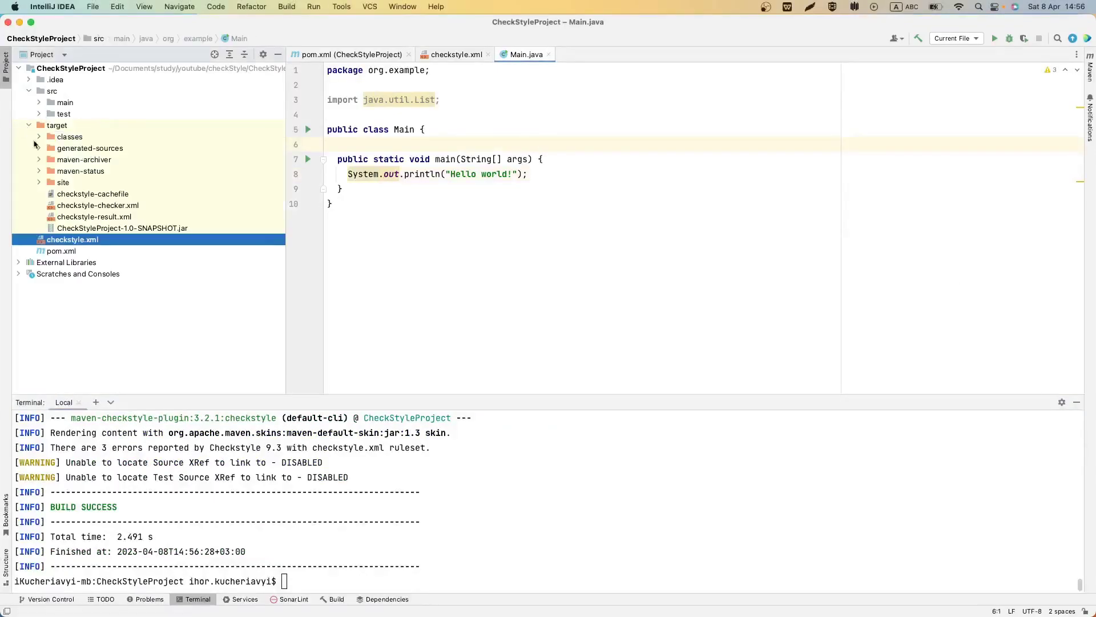
click(40, 182)
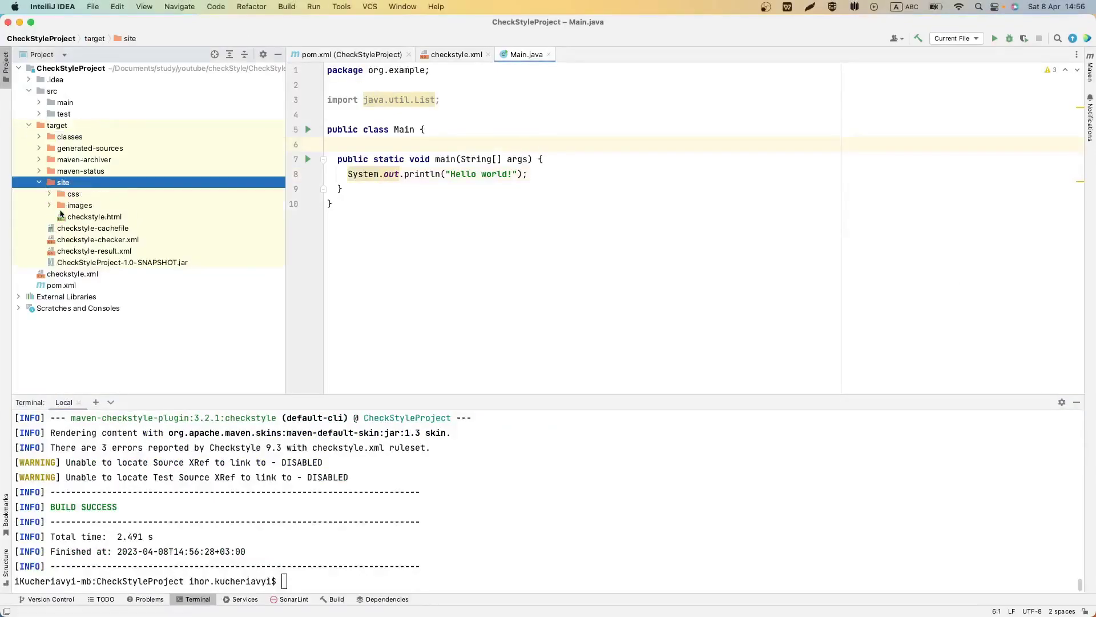
click(62, 216)
right_click(61, 216)
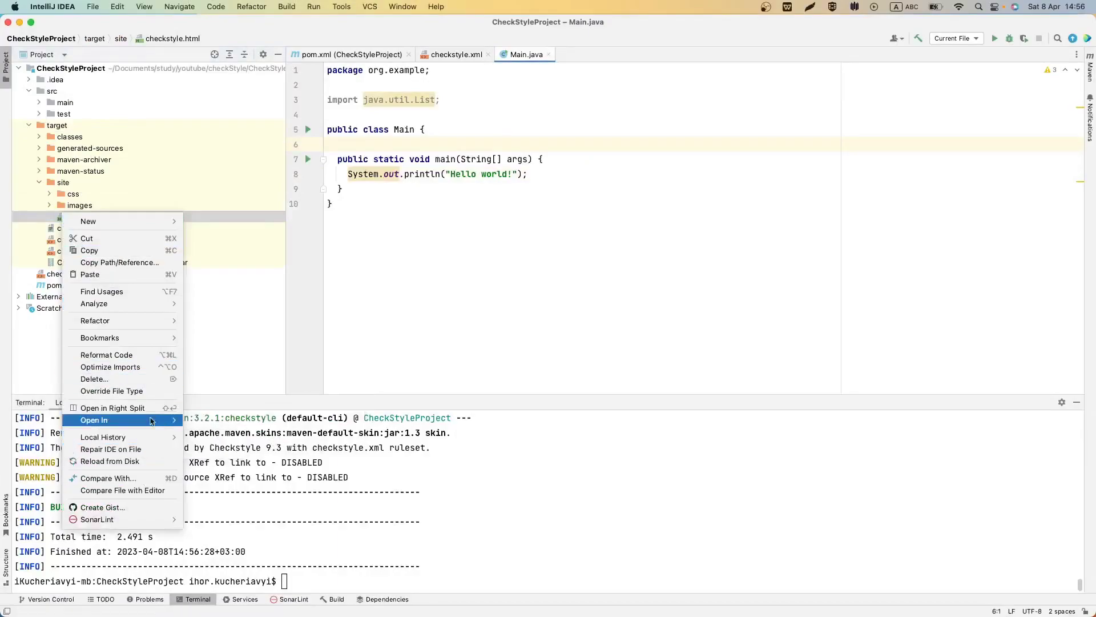
mouse_move(215, 432)
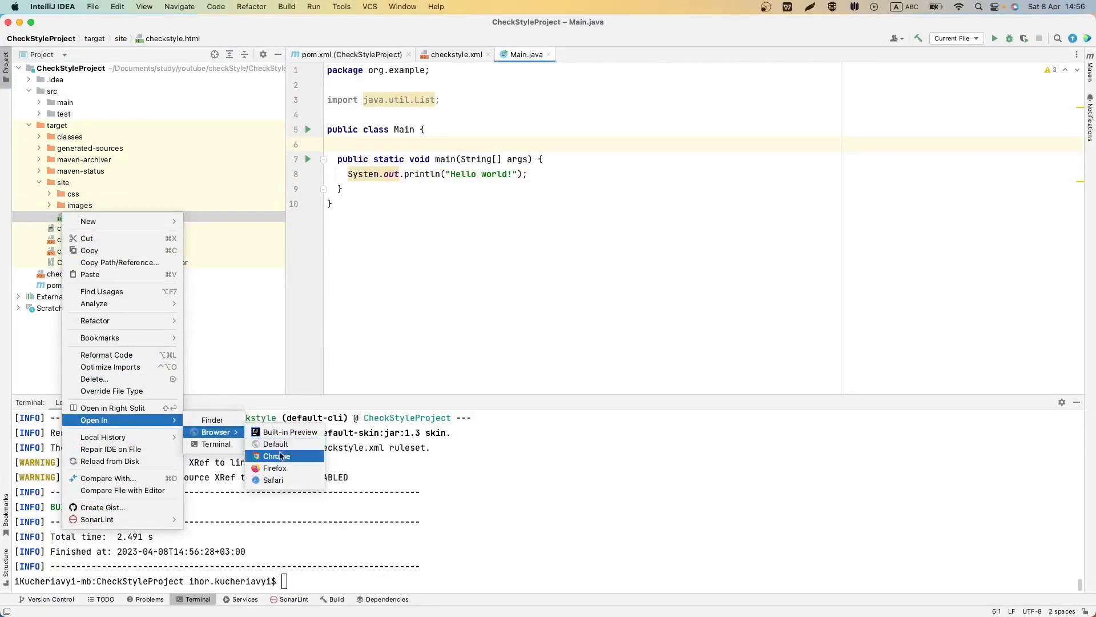
click(281, 457)
scroll(417, 341, down, 1)
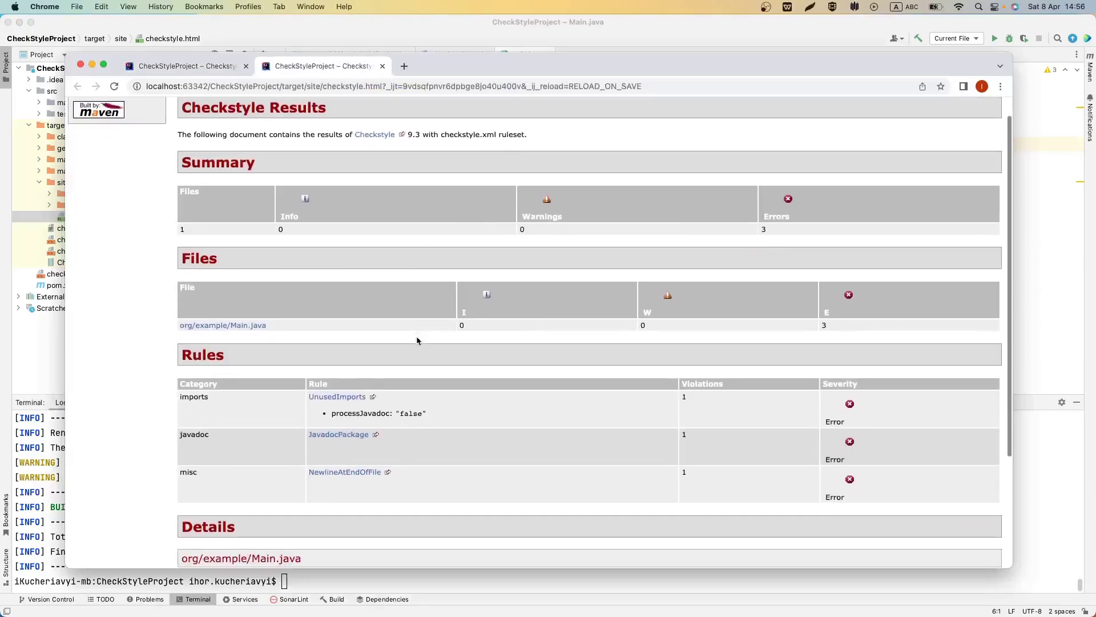
scroll(418, 340, down, 2)
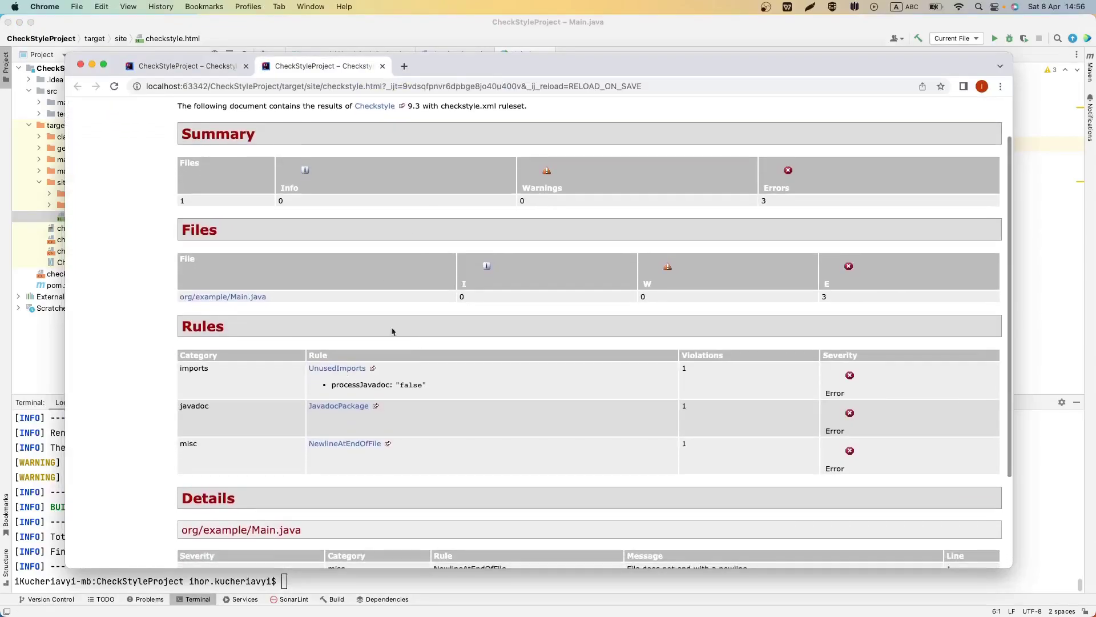
mouse_move(555, 60)
mouse_down()
mouse_move(576, 165)
mouse_move(577, 73)
mouse_up()
Step: Search checkstyle.xml for 'java' matches, glancing at the Chrome report in between
click(449, 54)
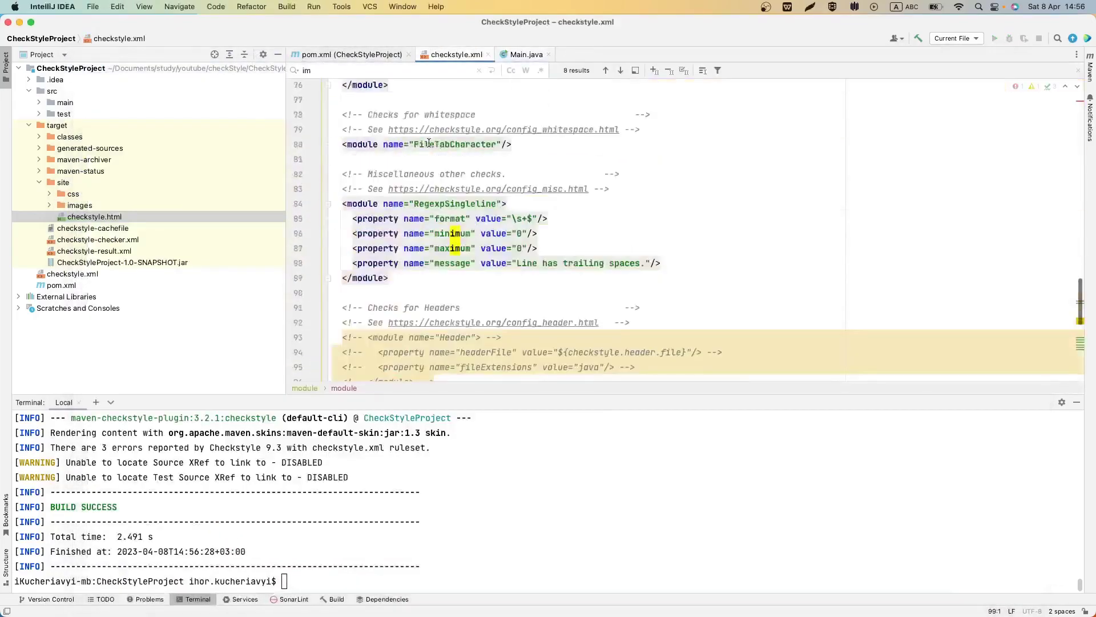
scroll(428, 144, up, 5)
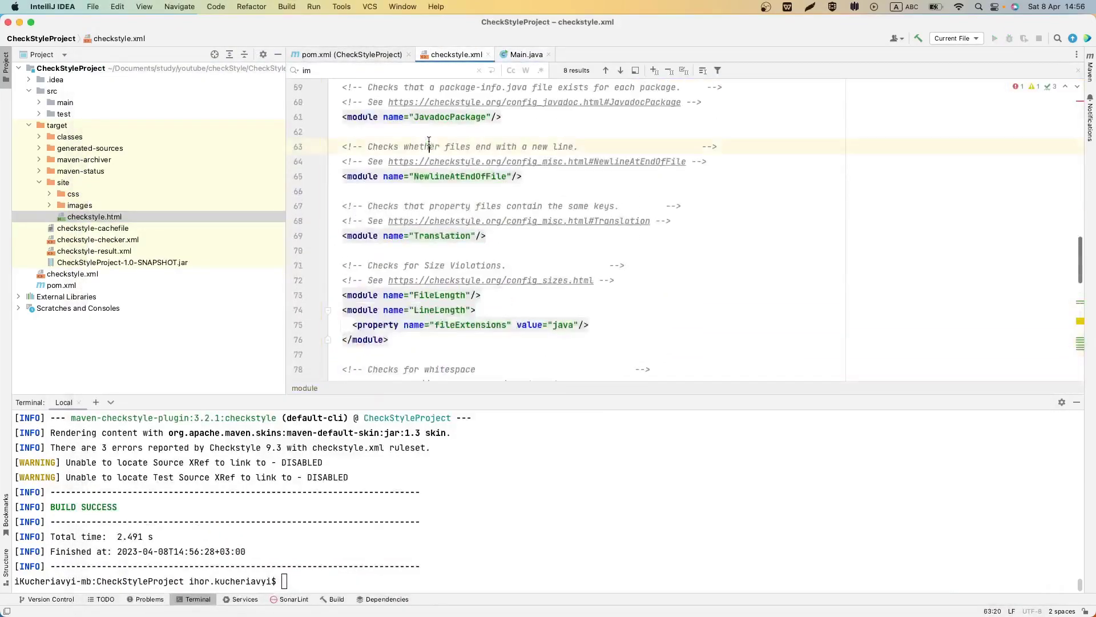
text(java)
scroll(562, 108, up, 5)
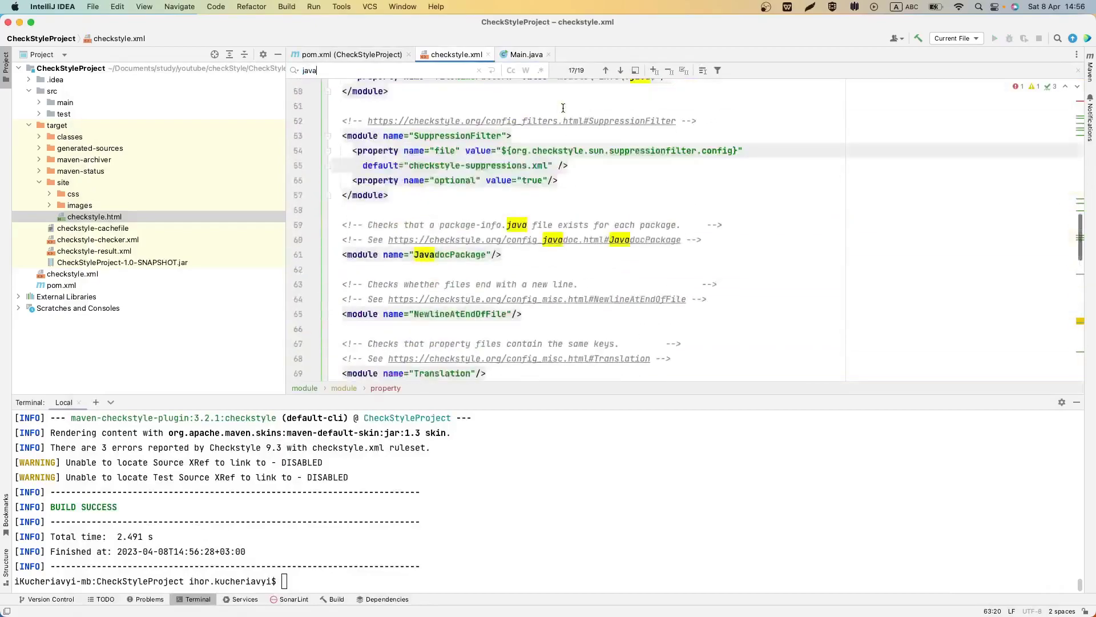
scroll(562, 106, up, 3)
key(Return)
key(super+Tab)
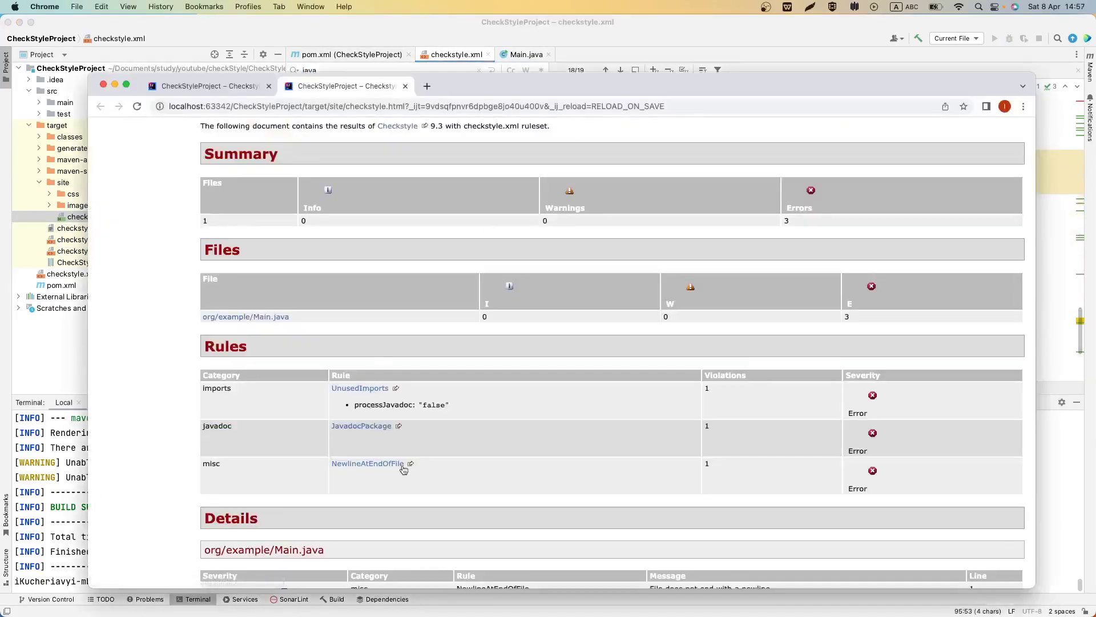
key(super+Tab)
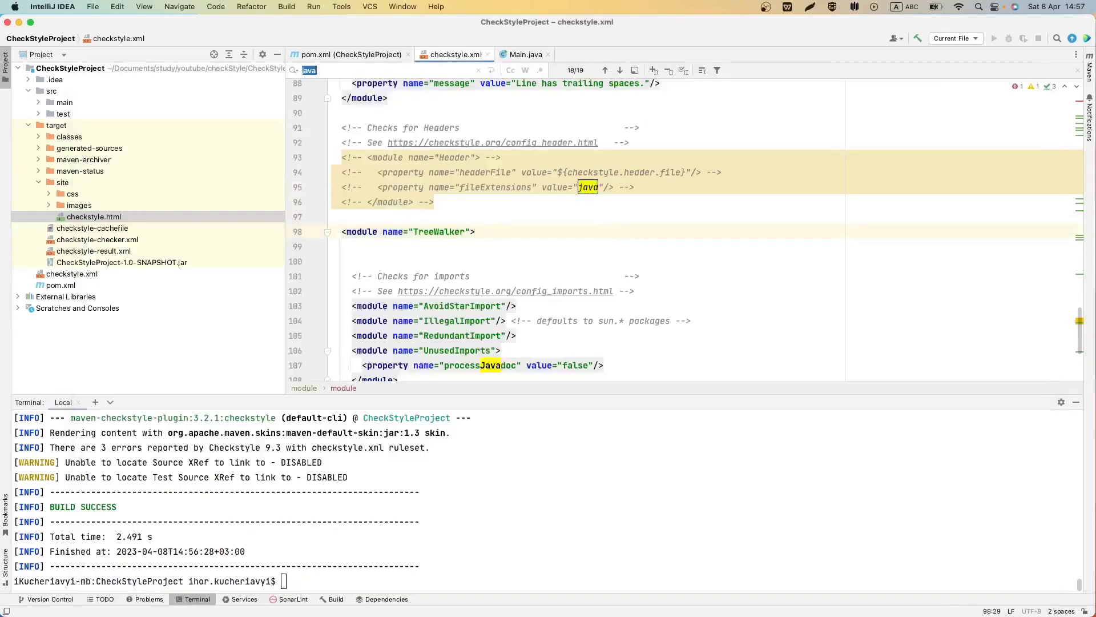
text(newl)
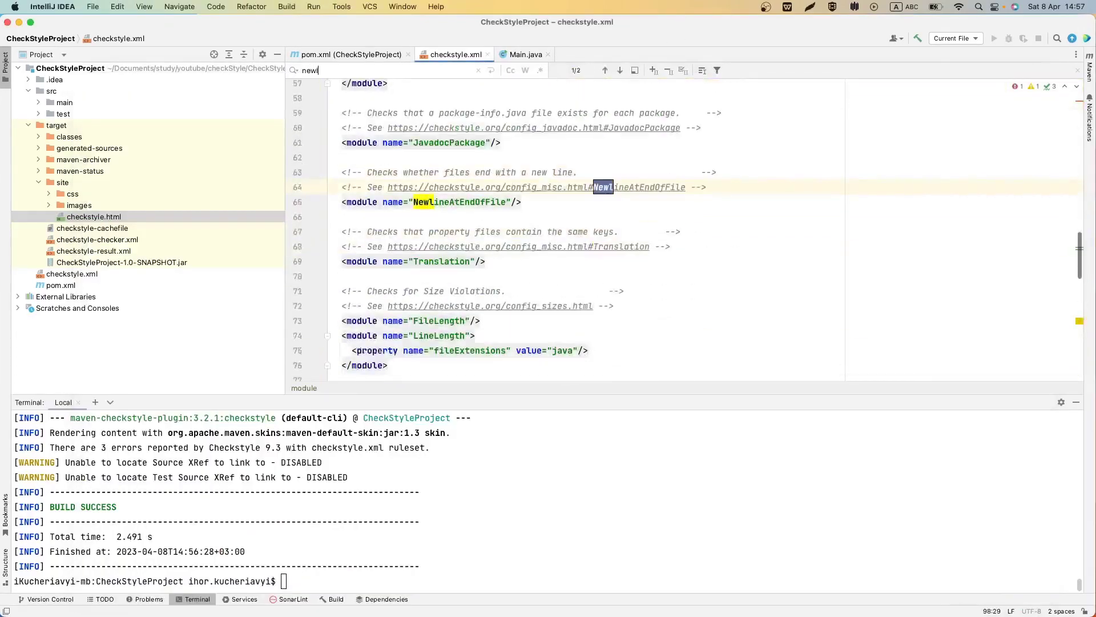
text(ine)
Step: Inspect the RegexpSingleline trailing-spaces check's maximum and minimum properties
drag(611, 187, 484, 187)
click(534, 212)
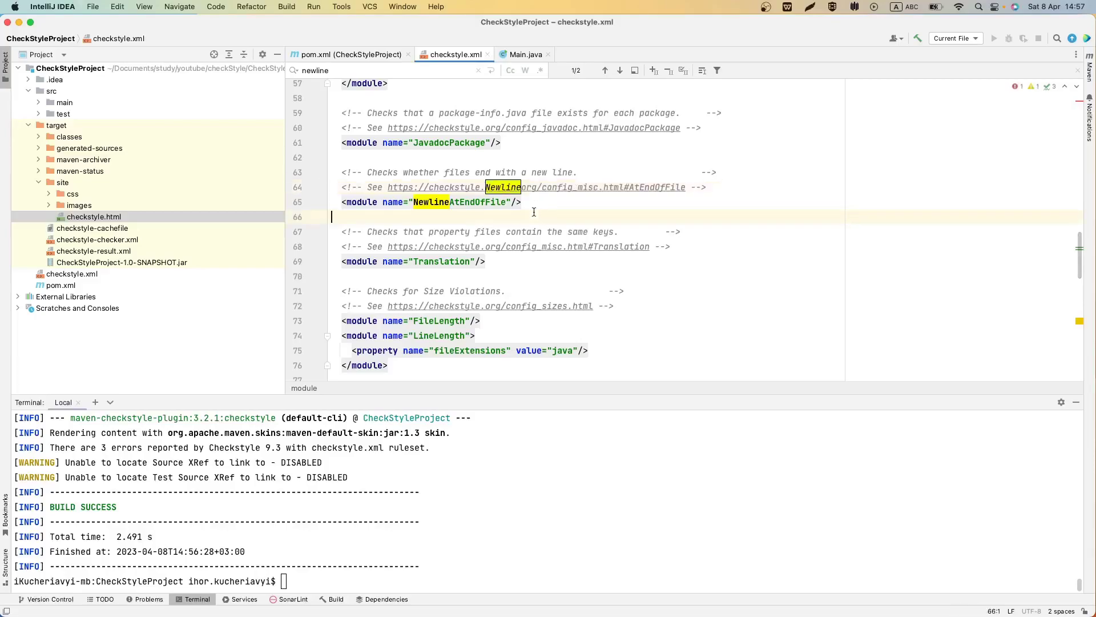
scroll(534, 211, down, 10)
scroll(534, 211, down, 4)
scroll(533, 212, down, 1)
scroll(534, 211, up, 4)
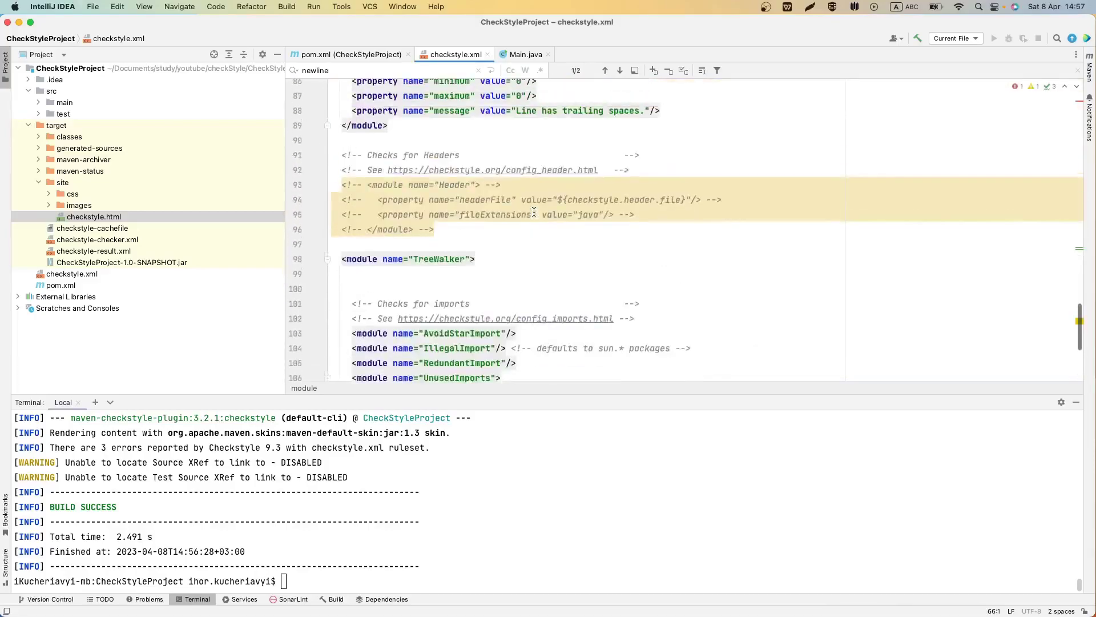
scroll(534, 211, up, 5)
click(537, 297)
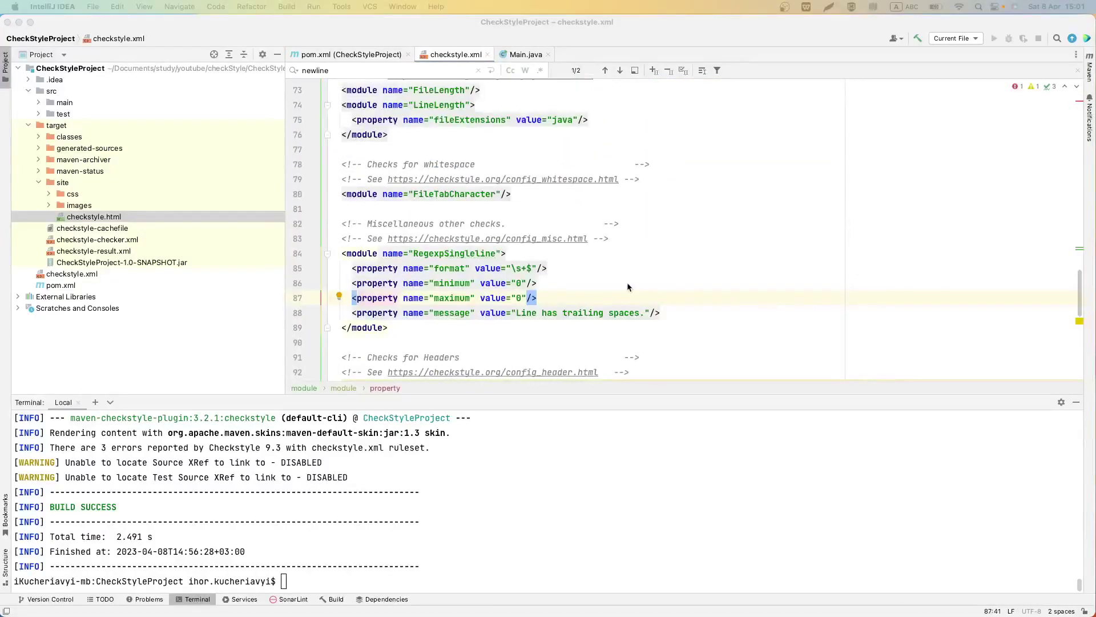
click(599, 283)
scroll(595, 278, up, 1)
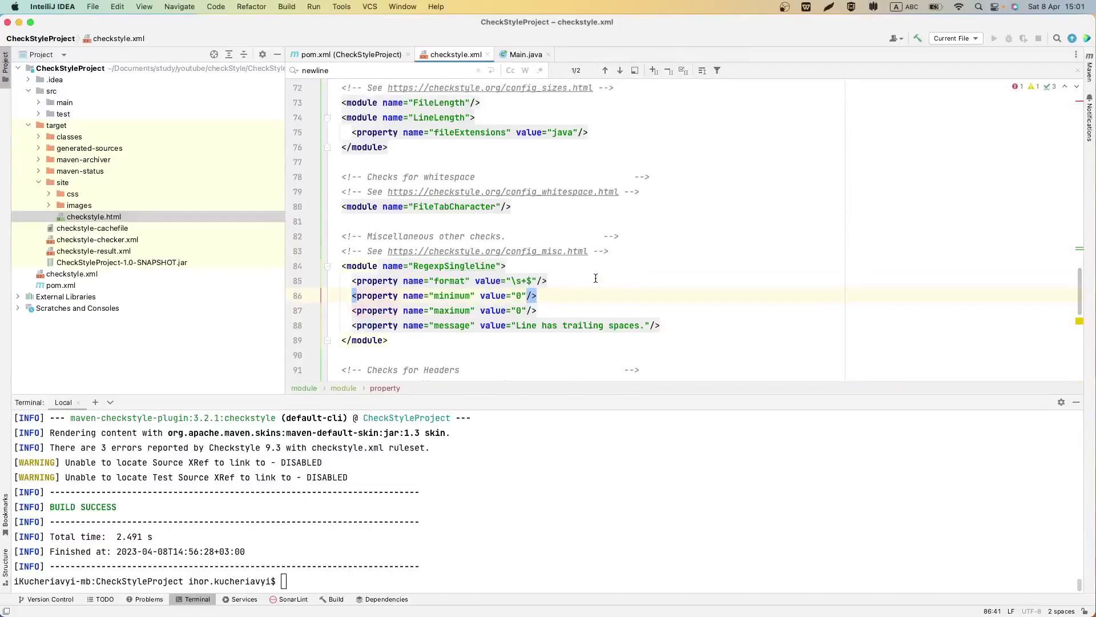